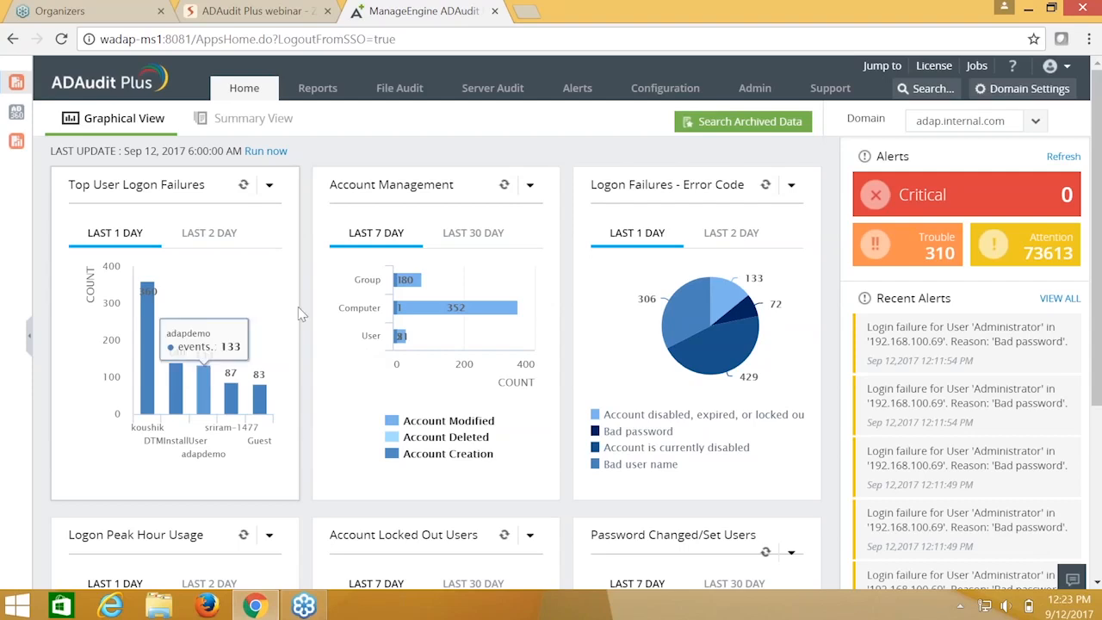
Step: Examine the home dashboard's graphs, from Top User Logon Failures to Password Changed/Set Users
scroll(575, 254, "down", 2)
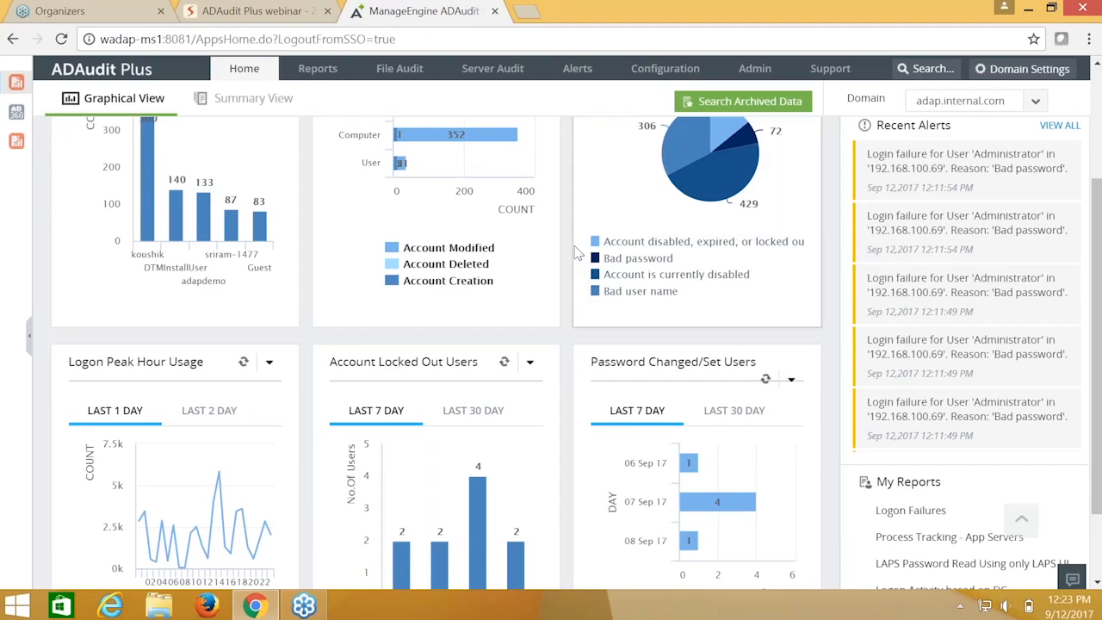
scroll(388, 250, "up", 2)
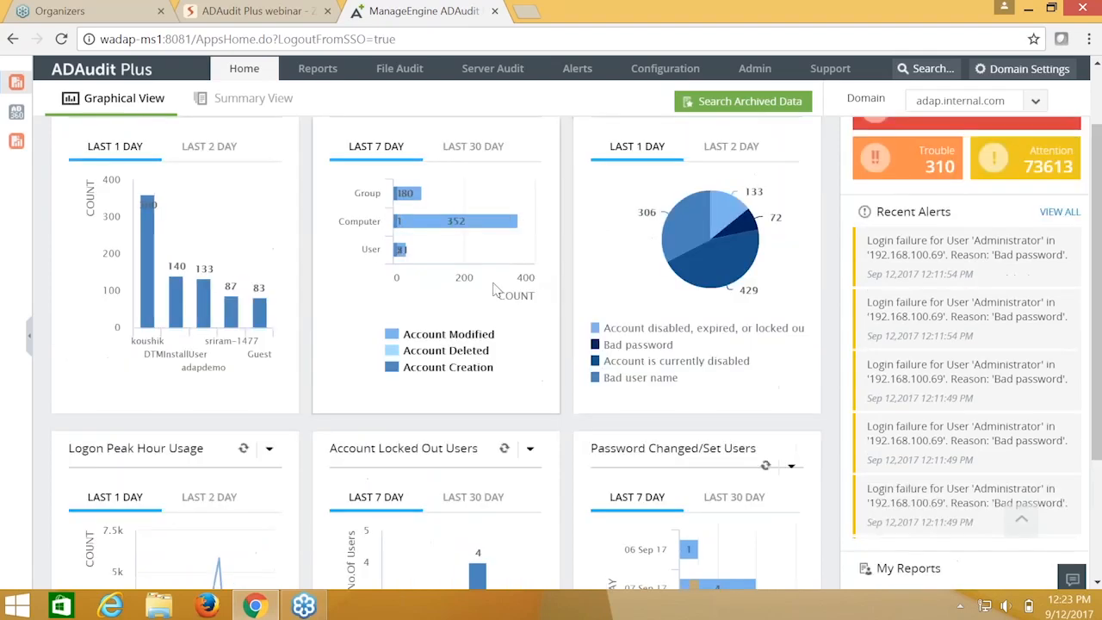
scroll(228, 247, "up", 1)
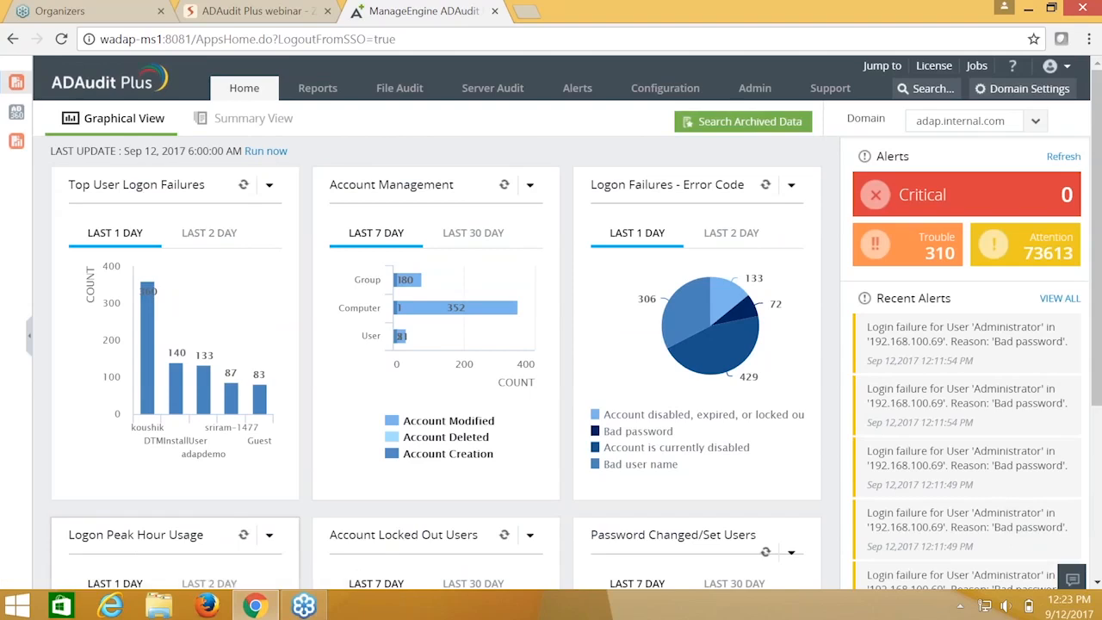
mouse_move(143, 320)
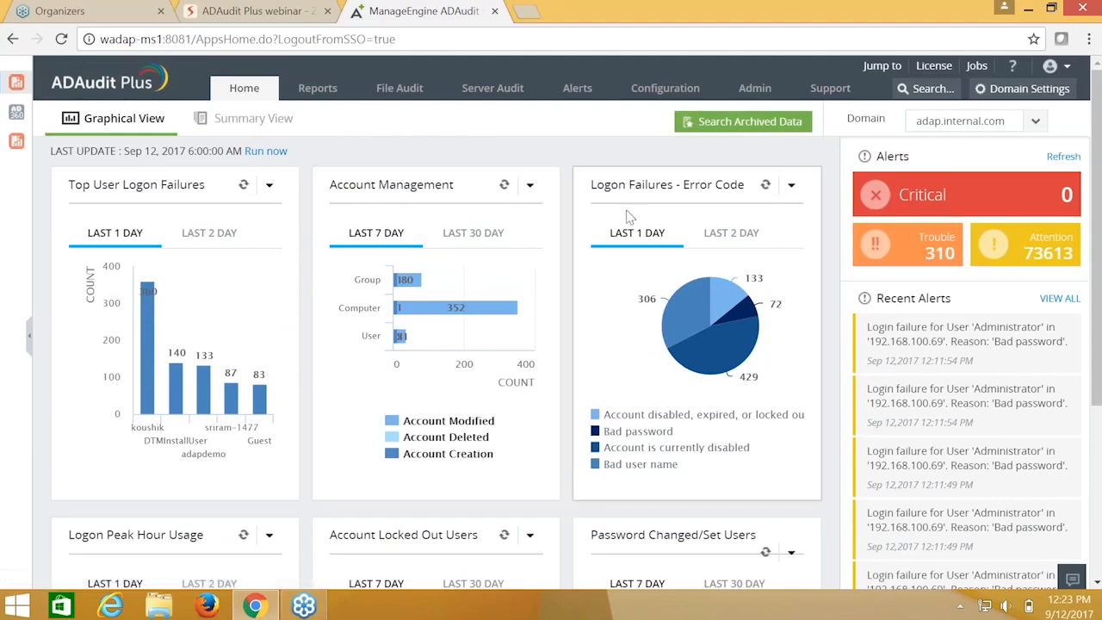
scroll(659, 204, "down", 1)
scroll(175, 395, "down", 1)
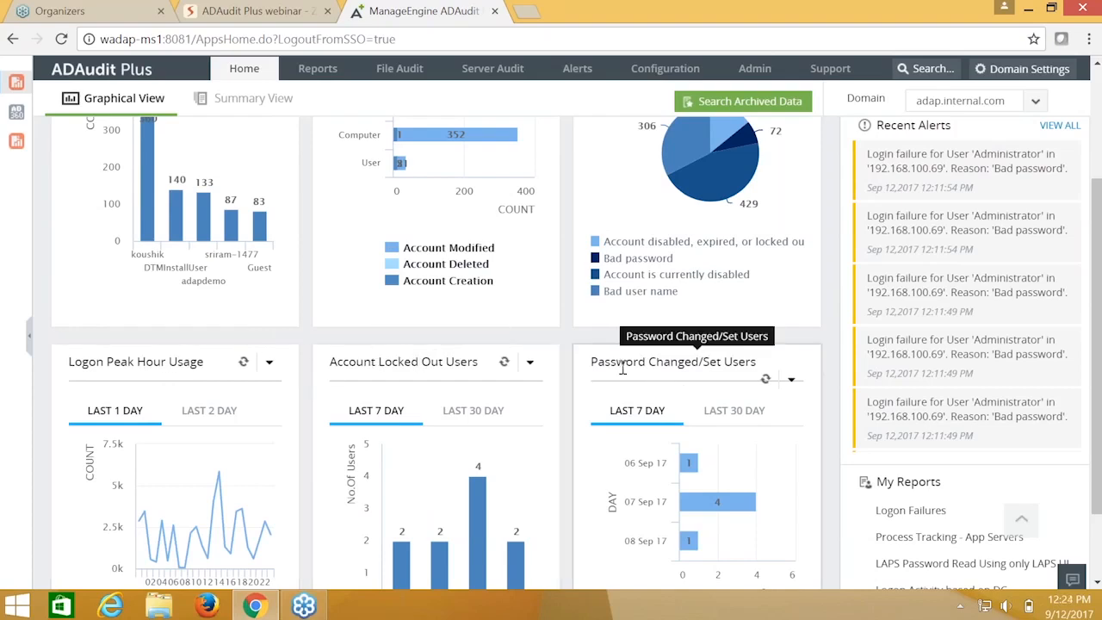
scroll(594, 366, "down", 1)
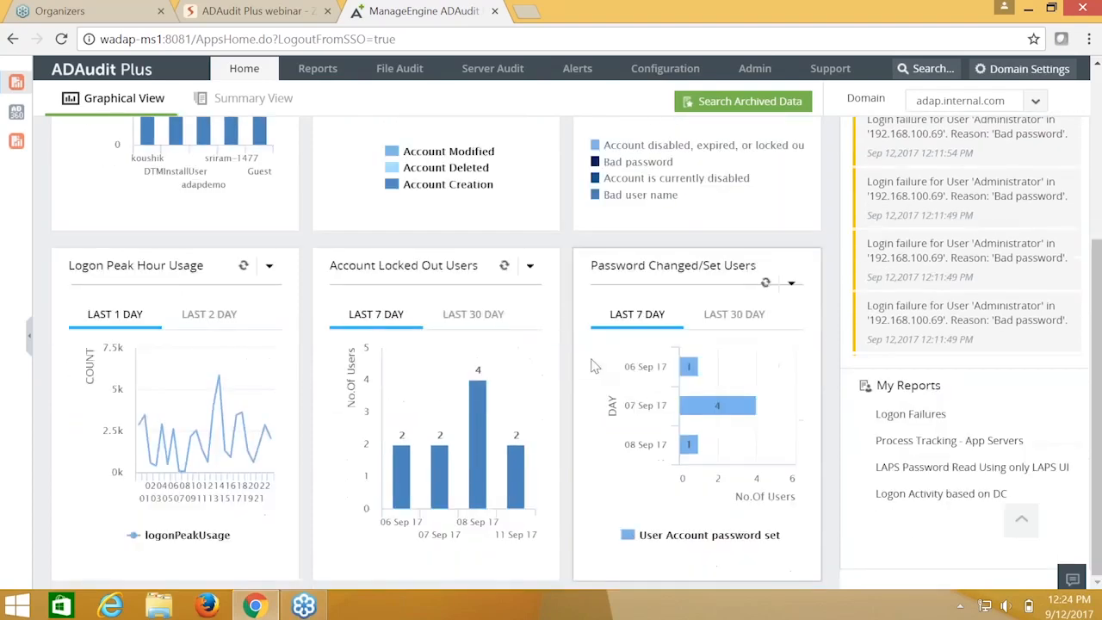
scroll(594, 366, "up", 3)
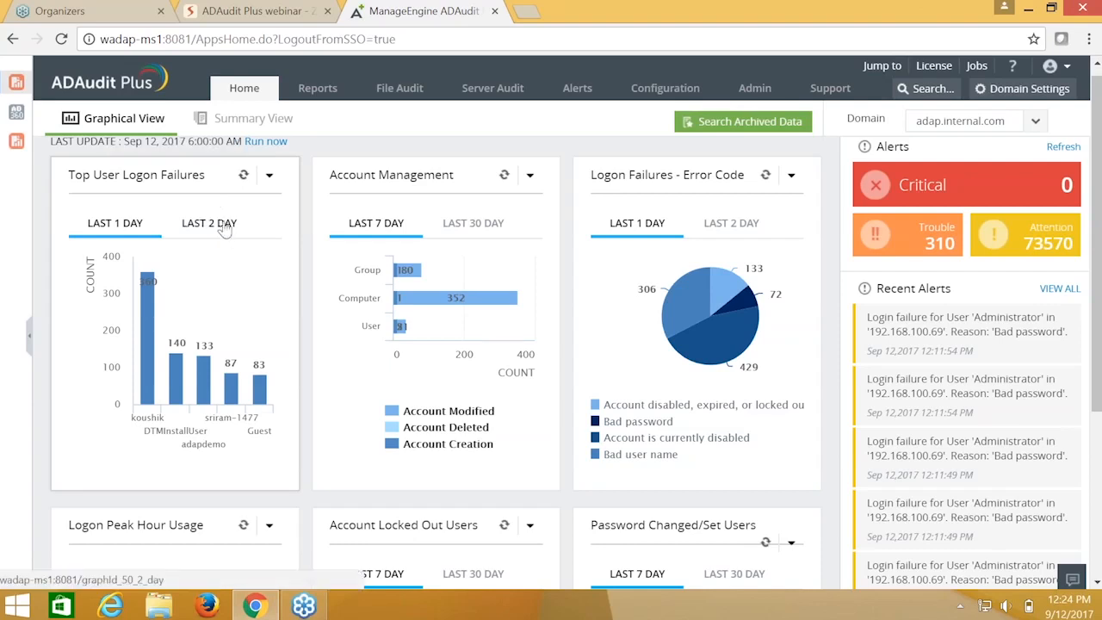
Step: Open the reports section and look through its categories, including the reports listed under Account Management
left_click(320, 101)
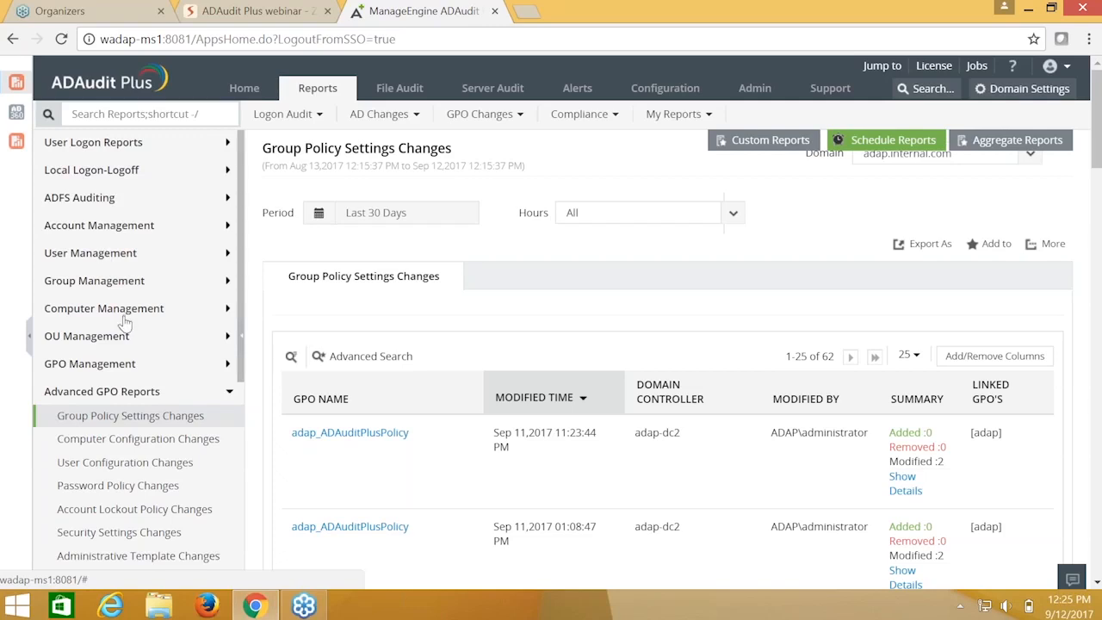
scroll(125, 320, "down", 1)
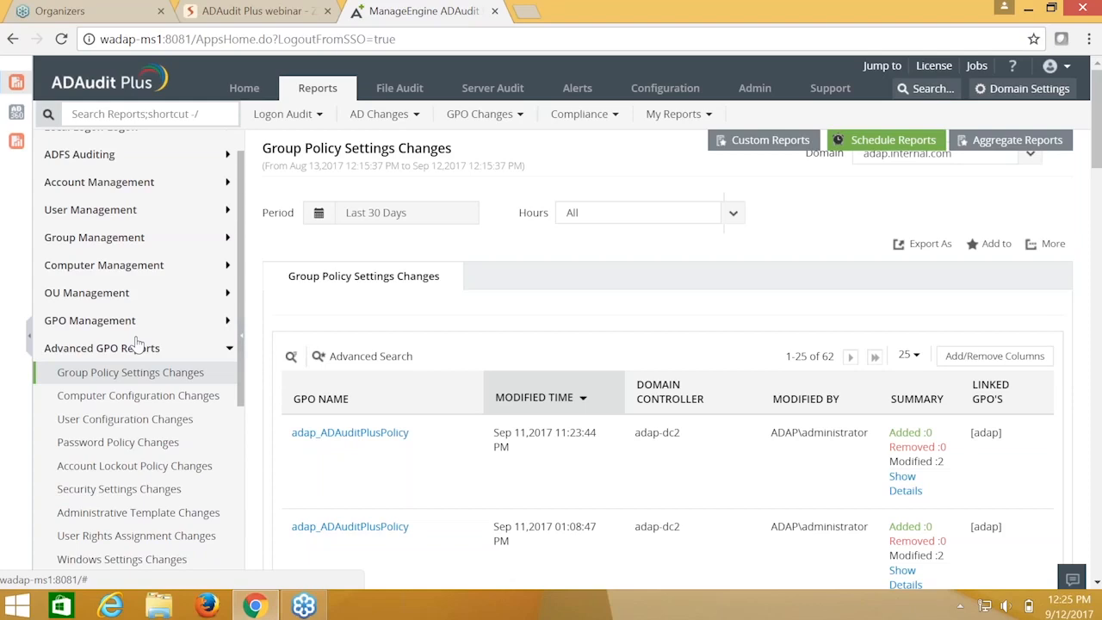
scroll(114, 259, "up", 1)
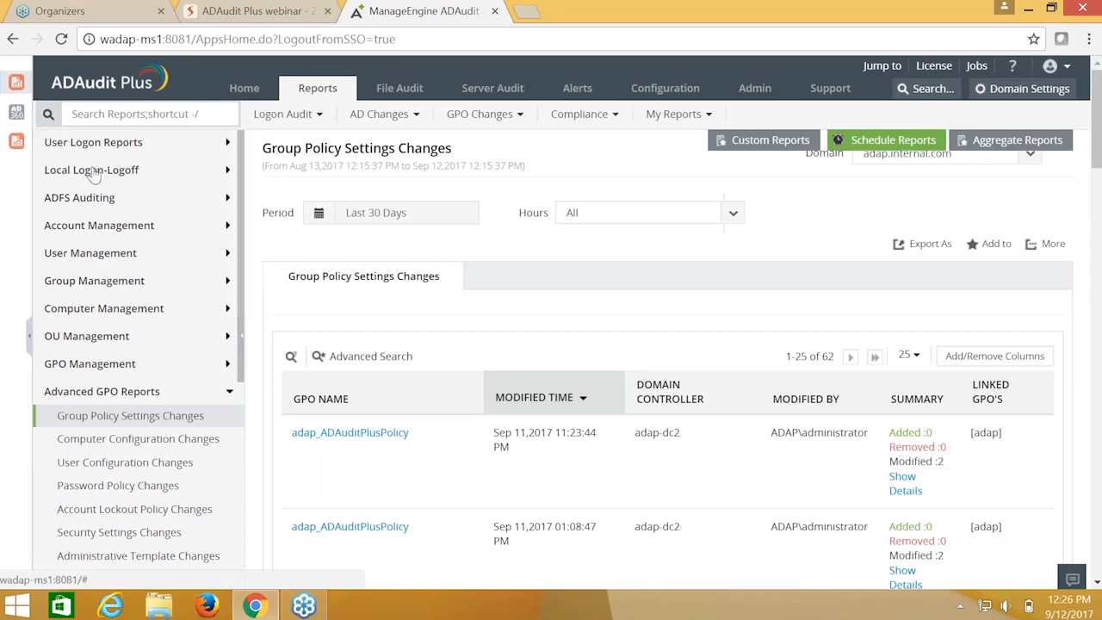
left_click(103, 233)
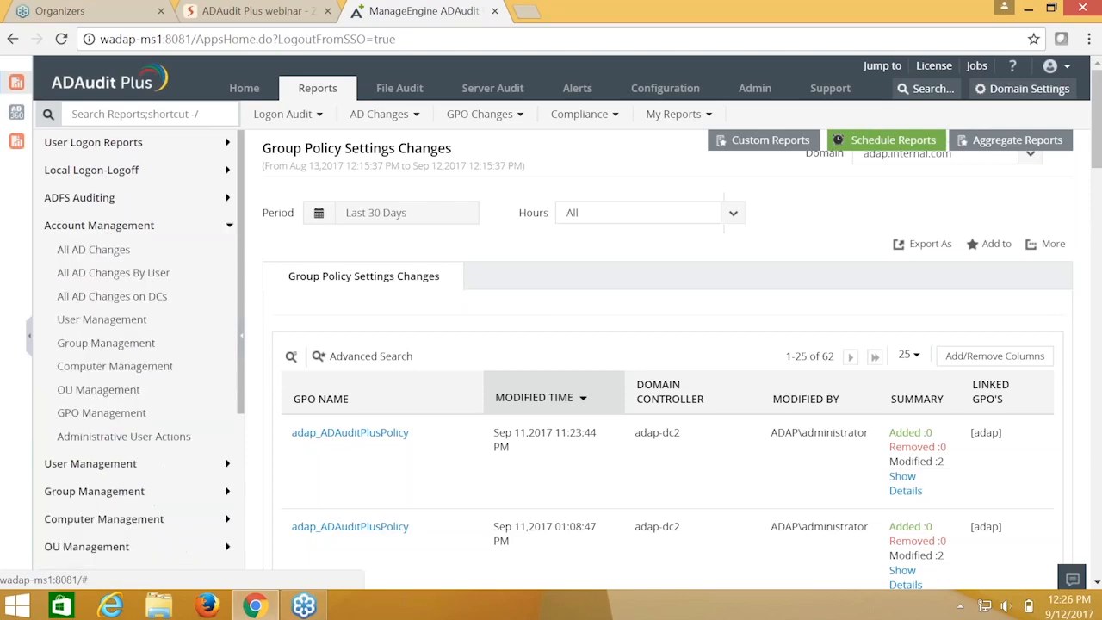
left_click(91, 229)
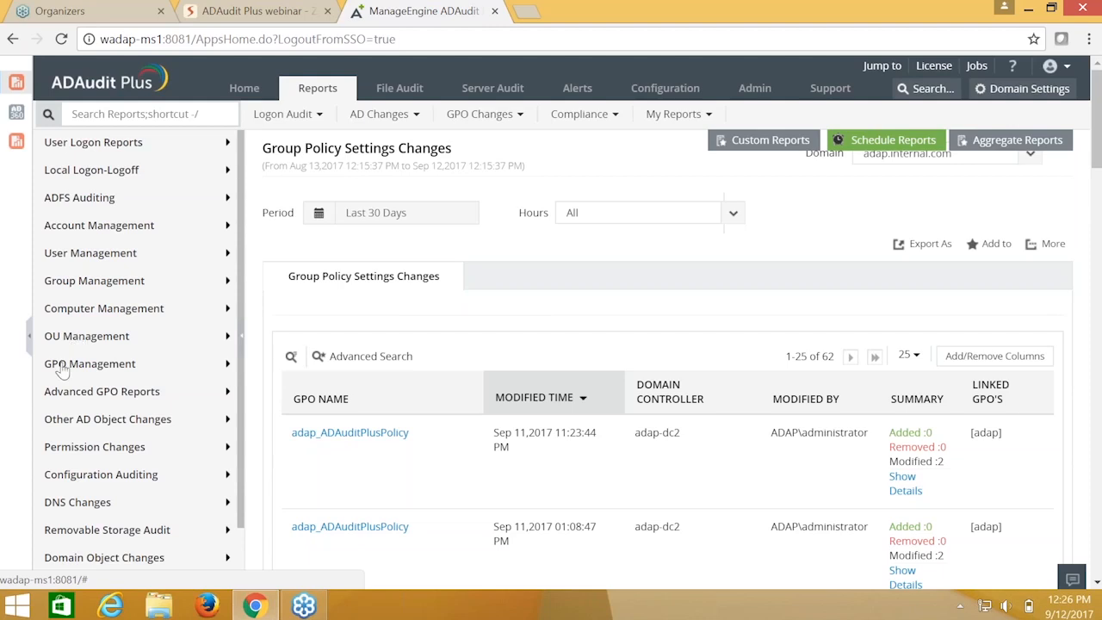
Step: Look through the reports available under Other AD Object Changes and Local Logon-Logoff
scroll(62, 370, "down", 1)
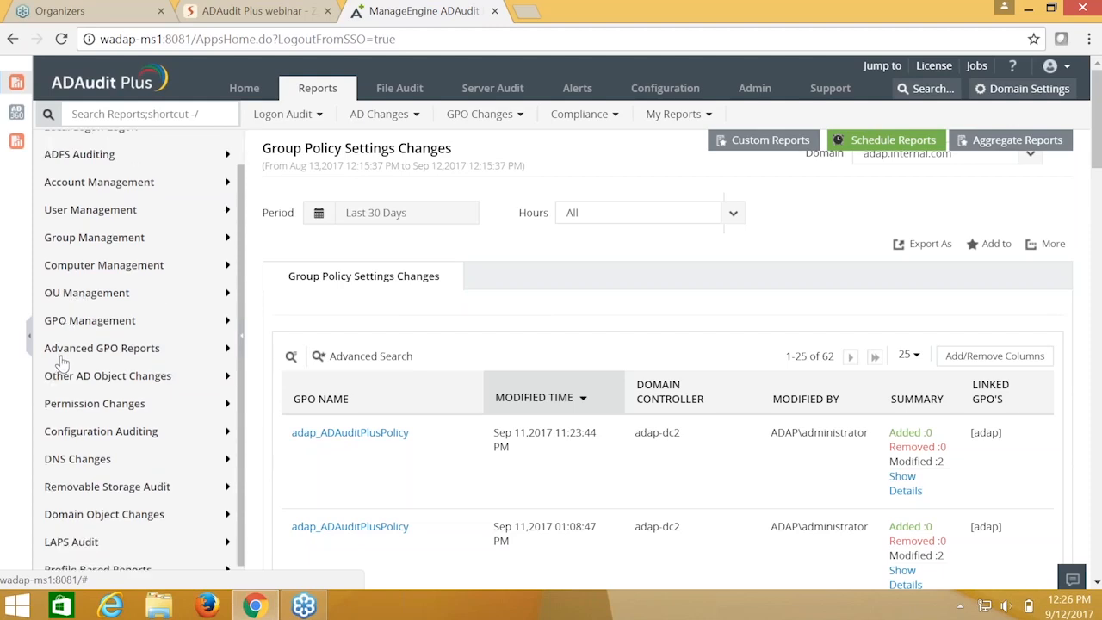
scroll(81, 348, "down", 1)
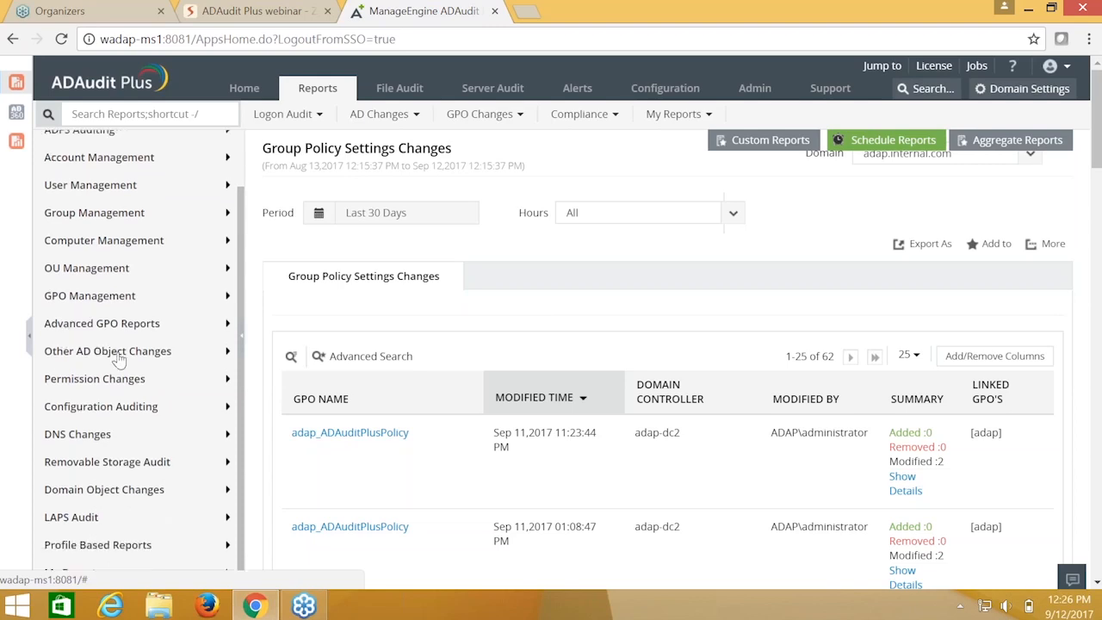
left_click(118, 360)
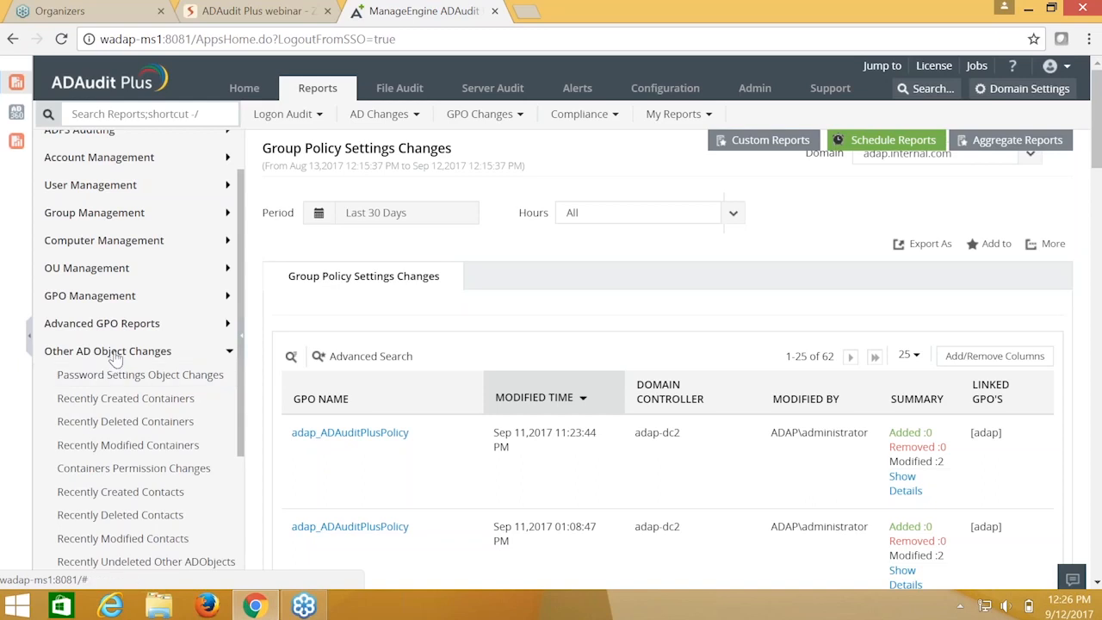
left_click(117, 355)
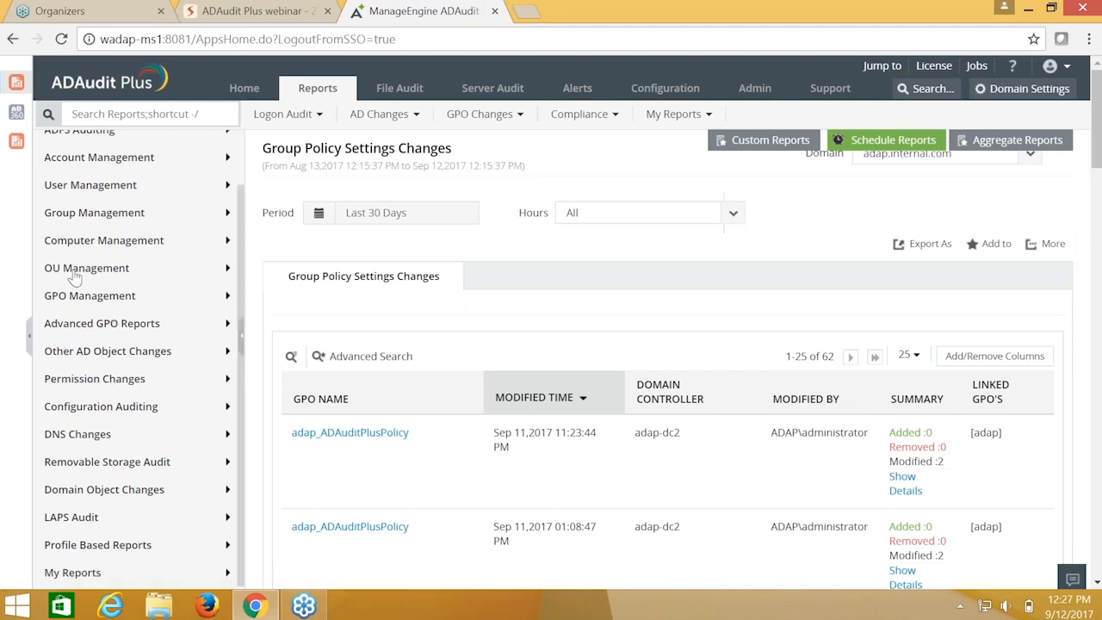
scroll(86, 259, "up", 2)
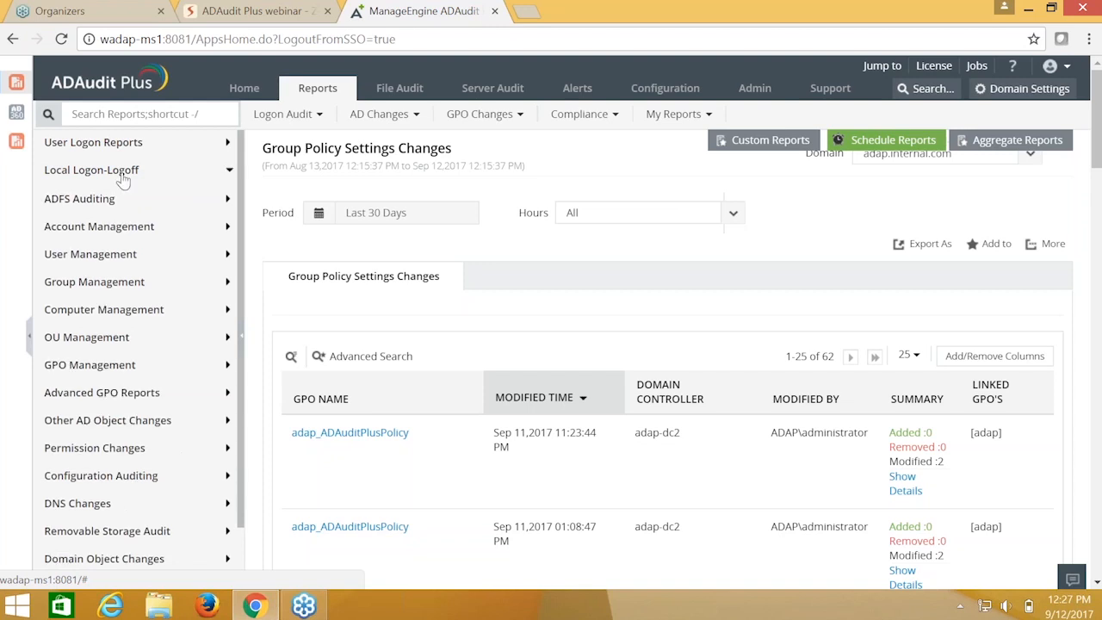
left_click(123, 174)
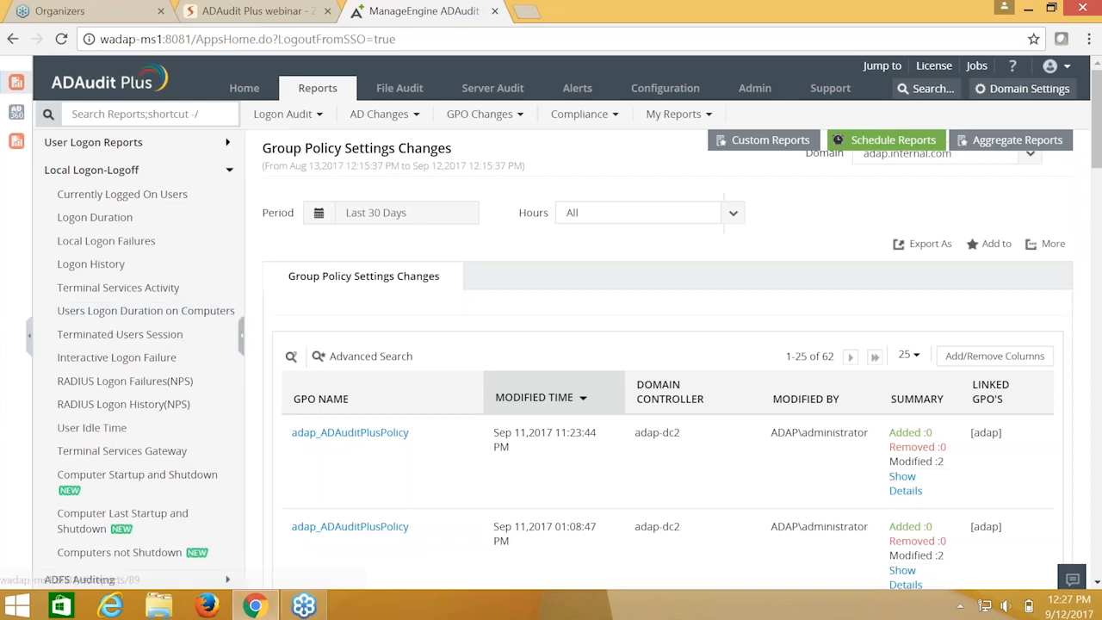
Step: Open the aggregate logon event reports and drill down into the Account Logon failures to examine them by user name
left_click(1001, 147)
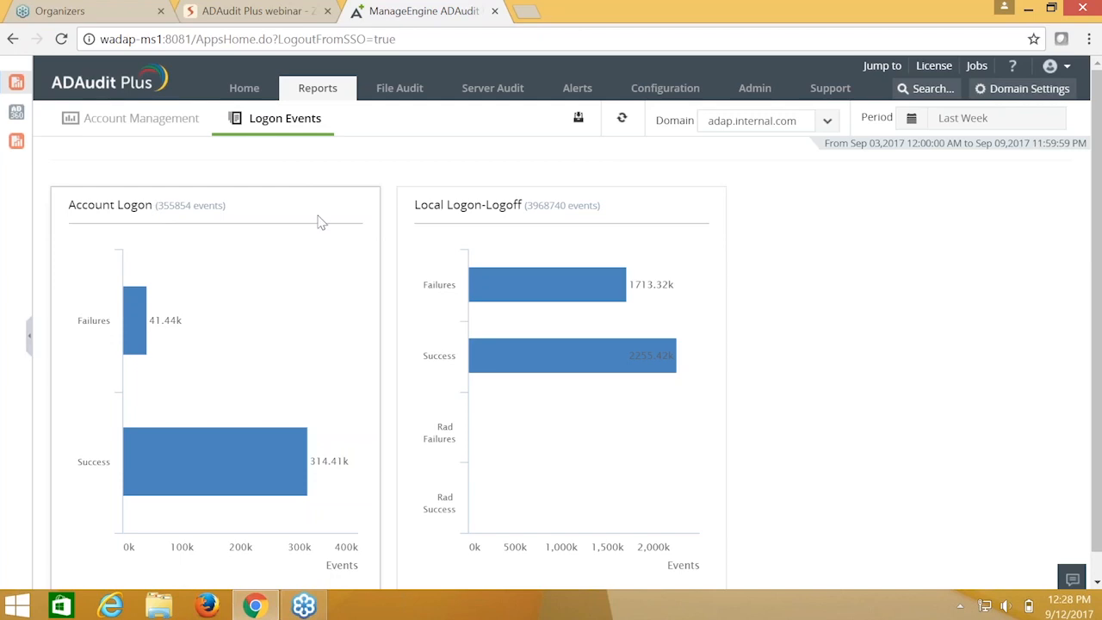
scroll(318, 222, "down", 1)
mouse_move(144, 297)
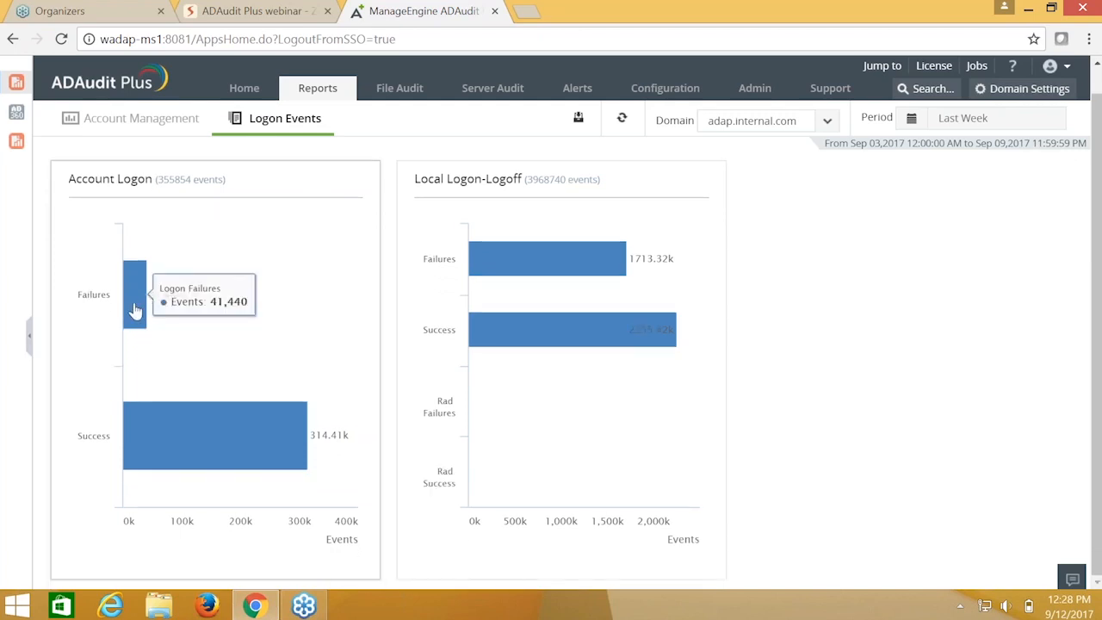
left_click(135, 310)
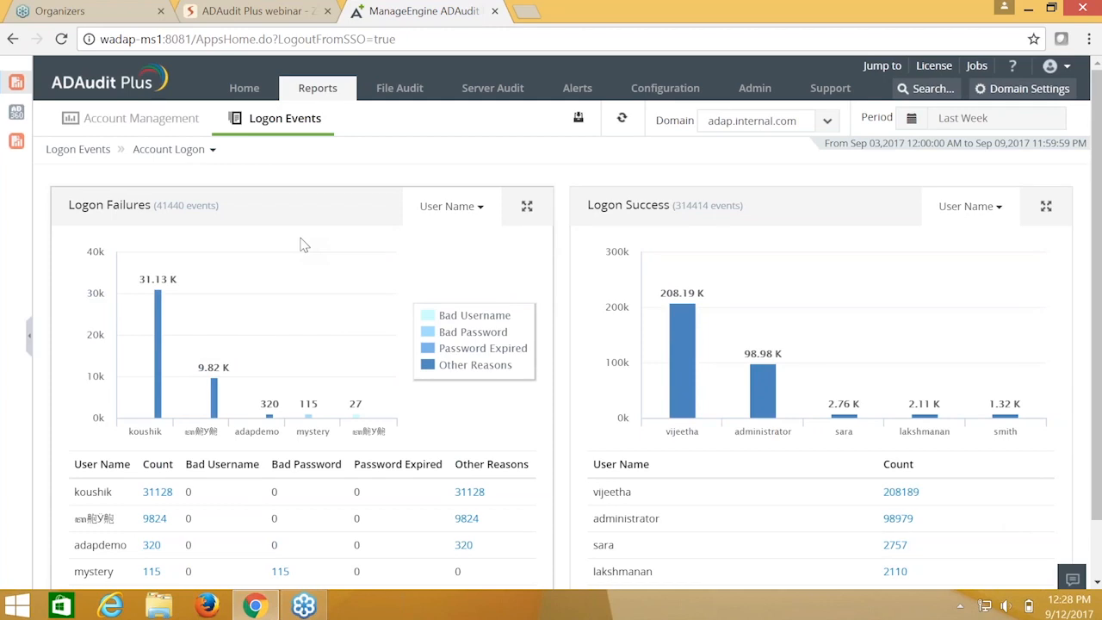
scroll(324, 301, "down", 1)
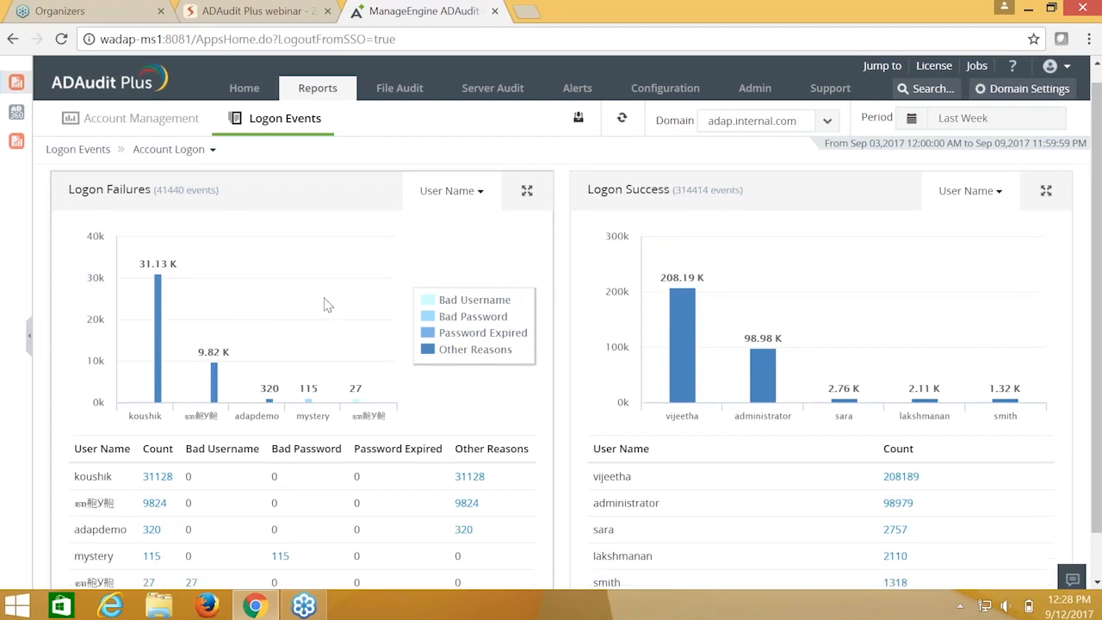
scroll(323, 341, "up", 1)
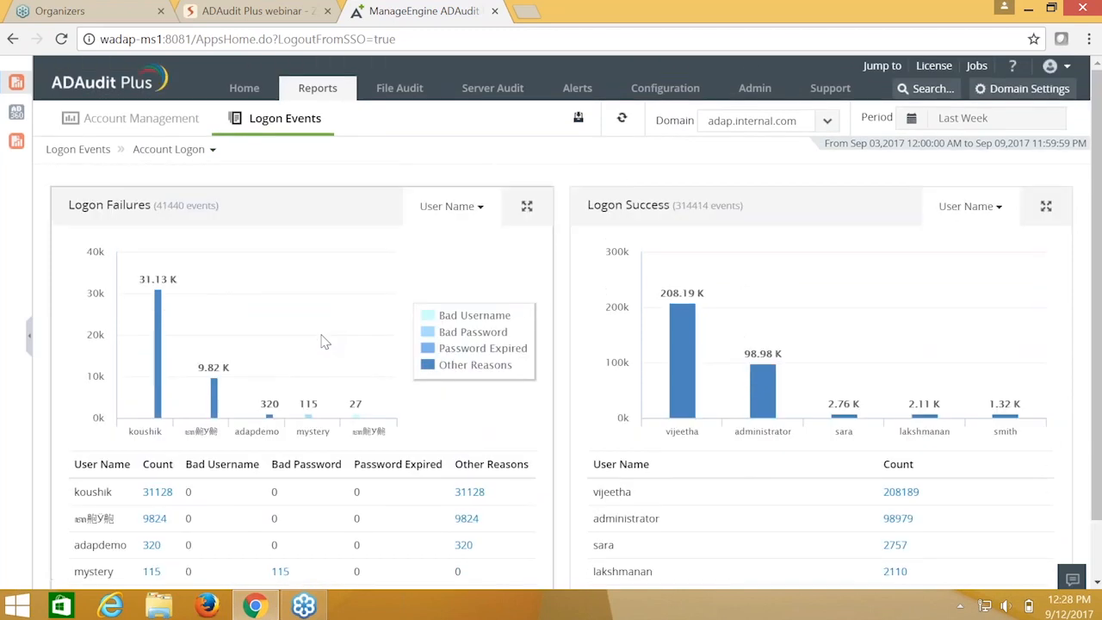
mouse_move(160, 338)
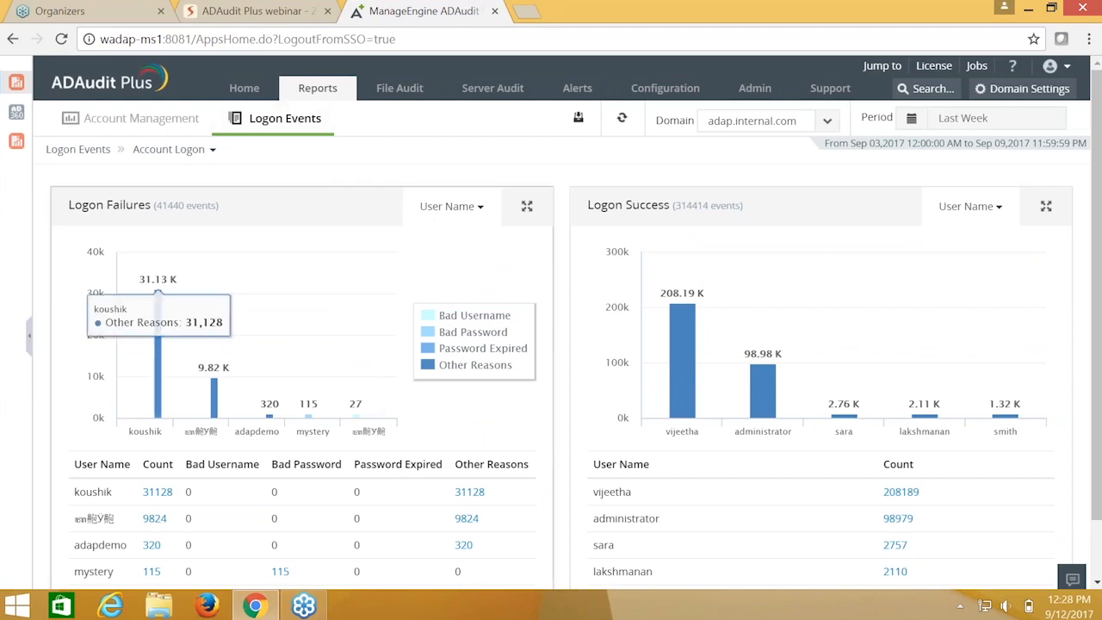
mouse_move(222, 397)
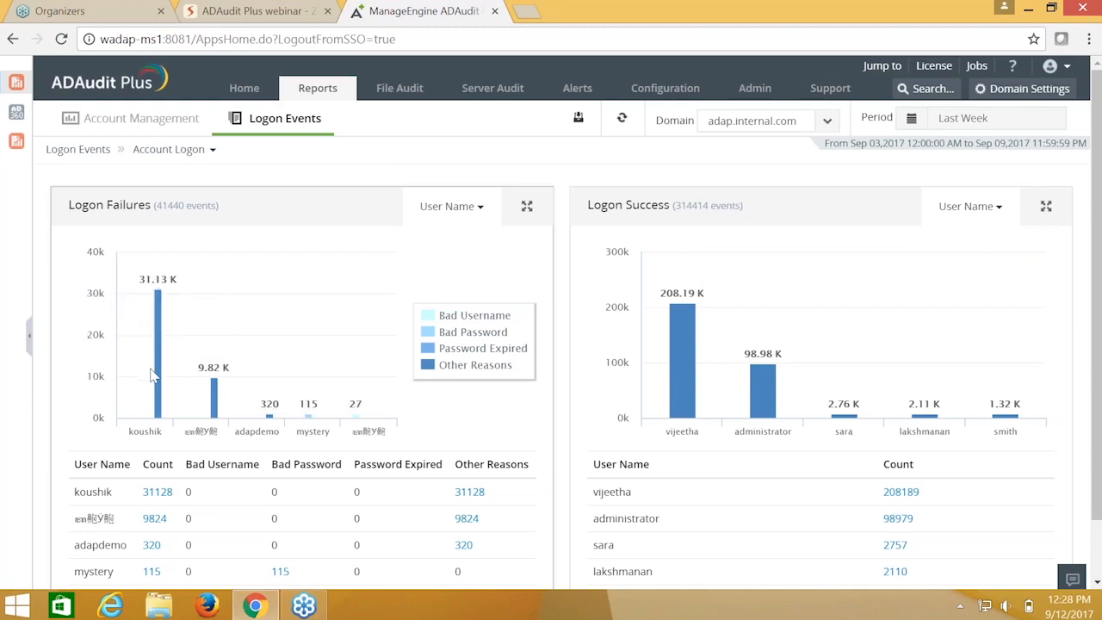
Step: Group the Logon Failures graph by Reason and inspect the Bad user name bar
left_click(435, 222)
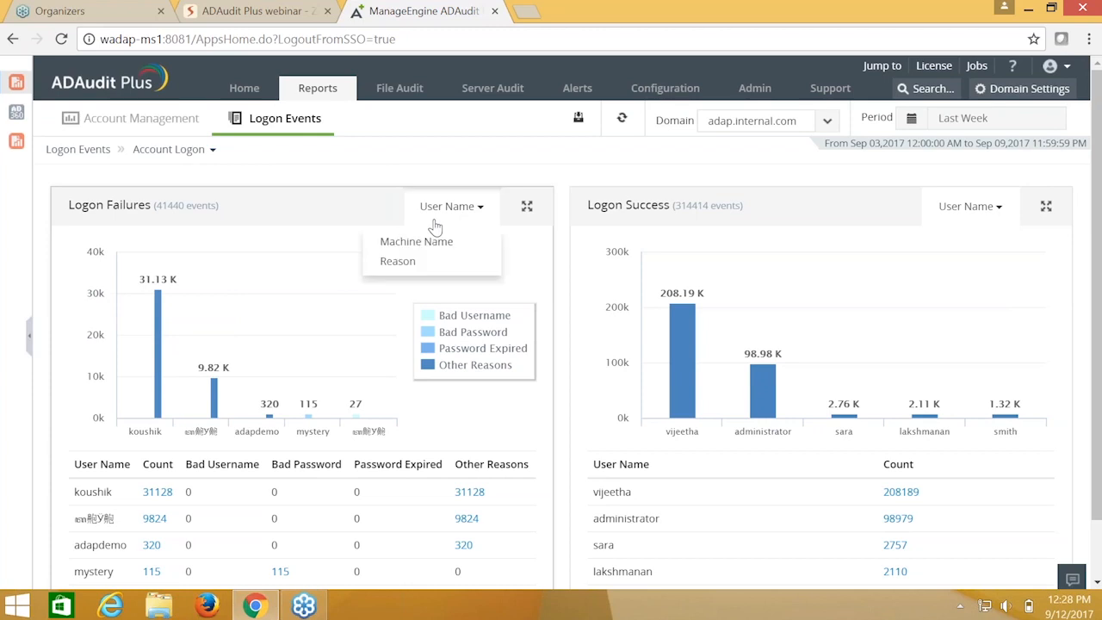
left_click(420, 262)
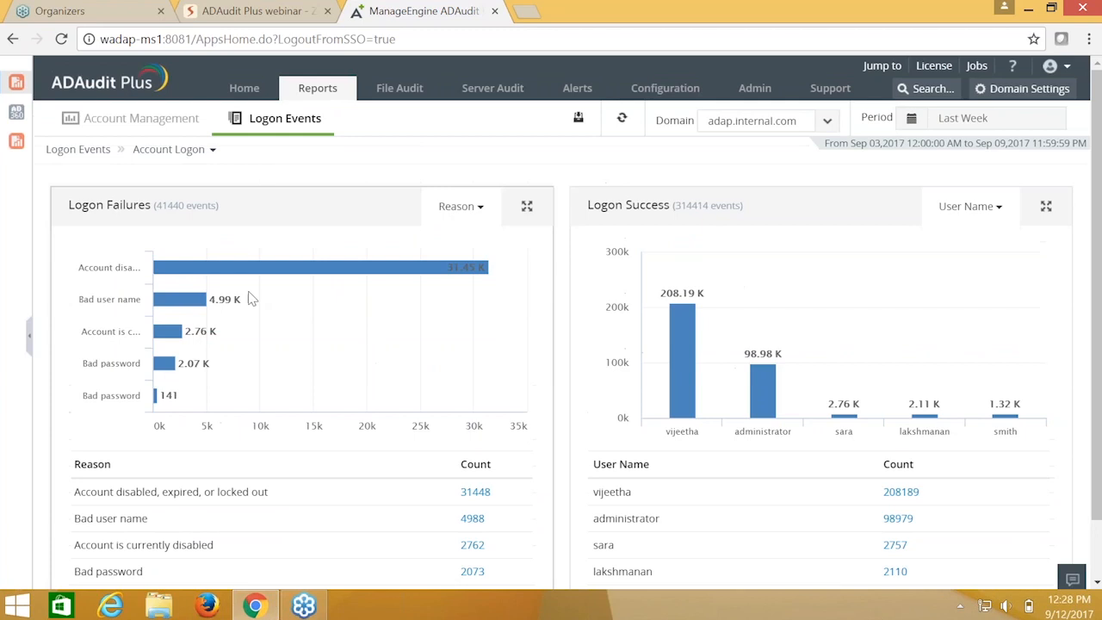
mouse_move(252, 298)
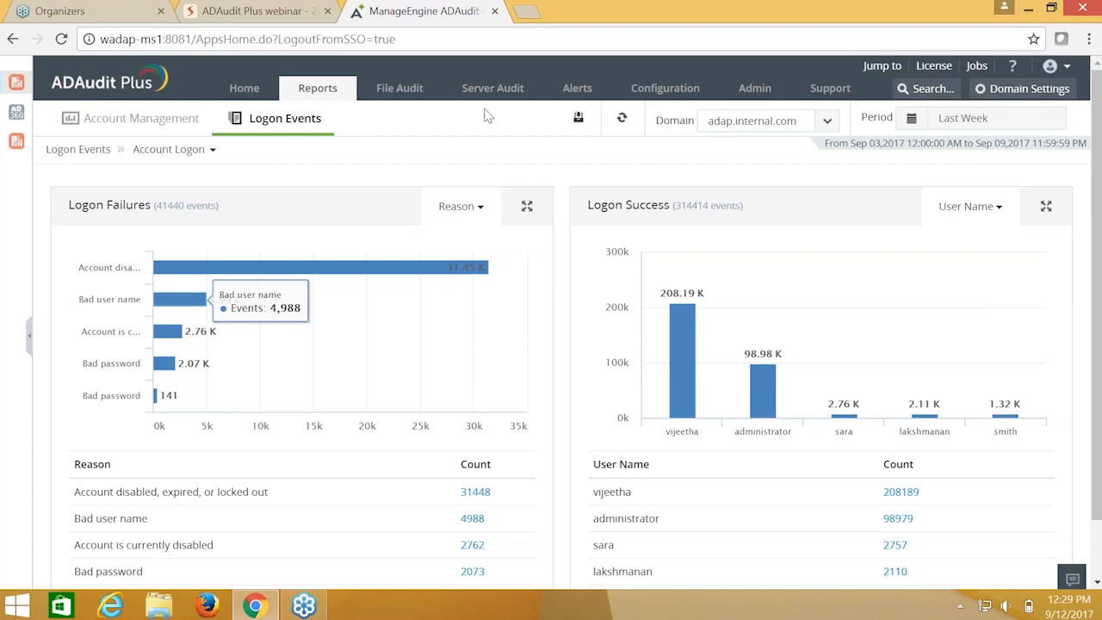
Step: Return to the individual reports and review the who, where, when and what details in Account Management's All AD Changes report
left_click(316, 93)
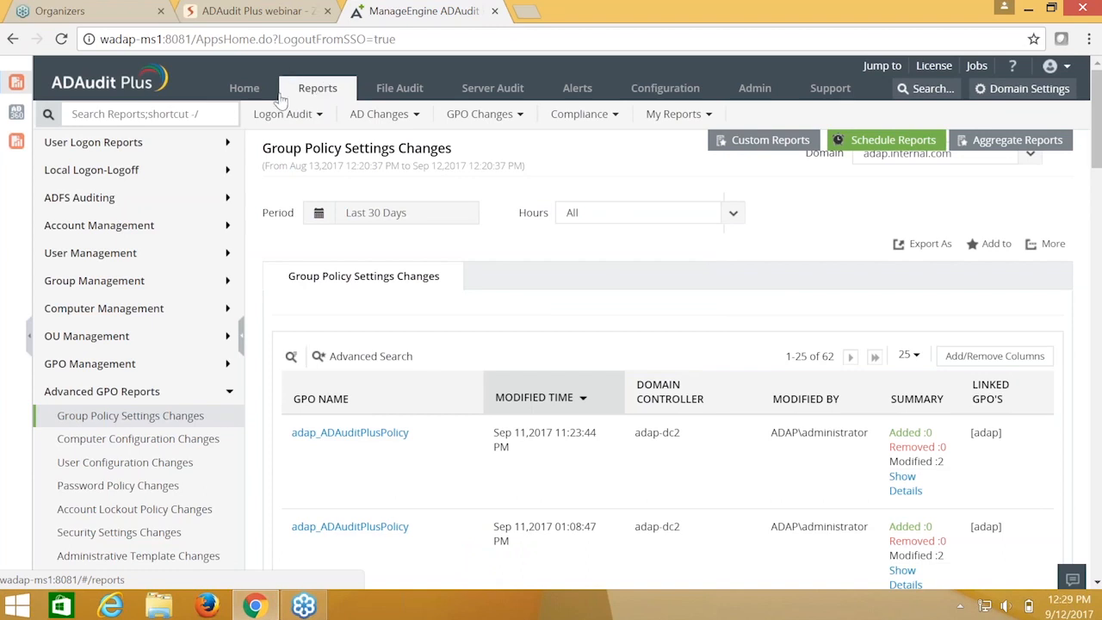
left_click(145, 228)
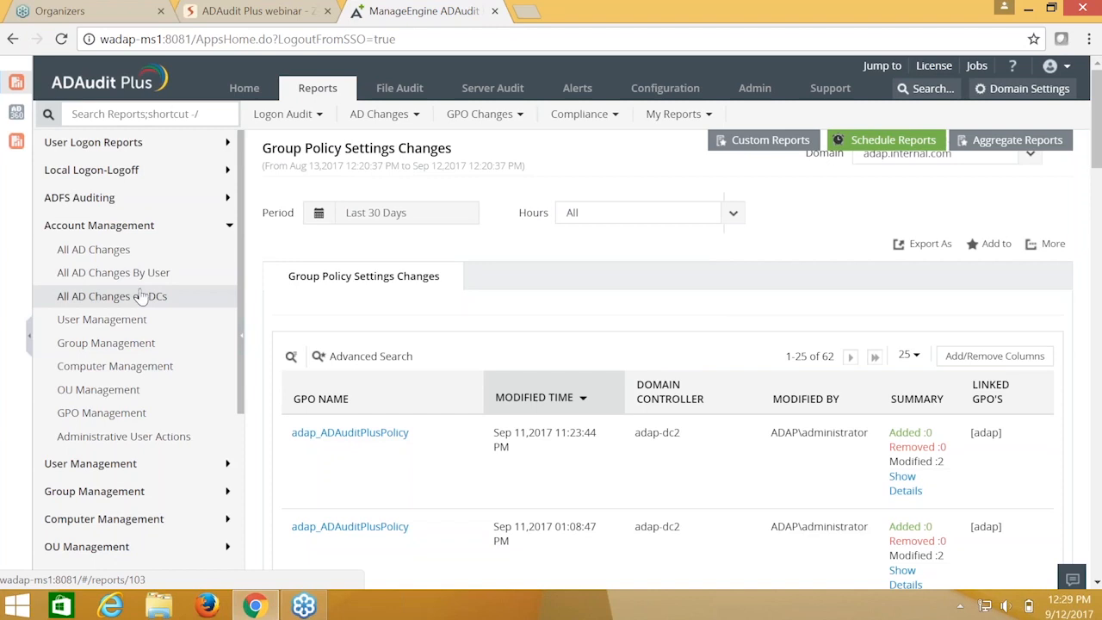
left_click(107, 253)
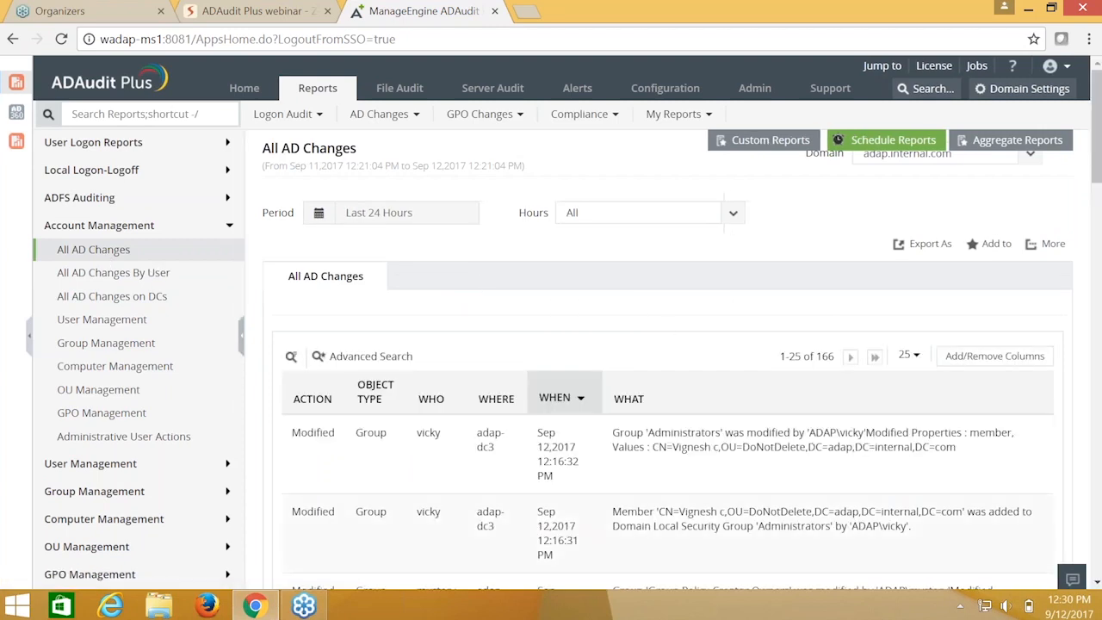
scroll(551, 344, "down", 2)
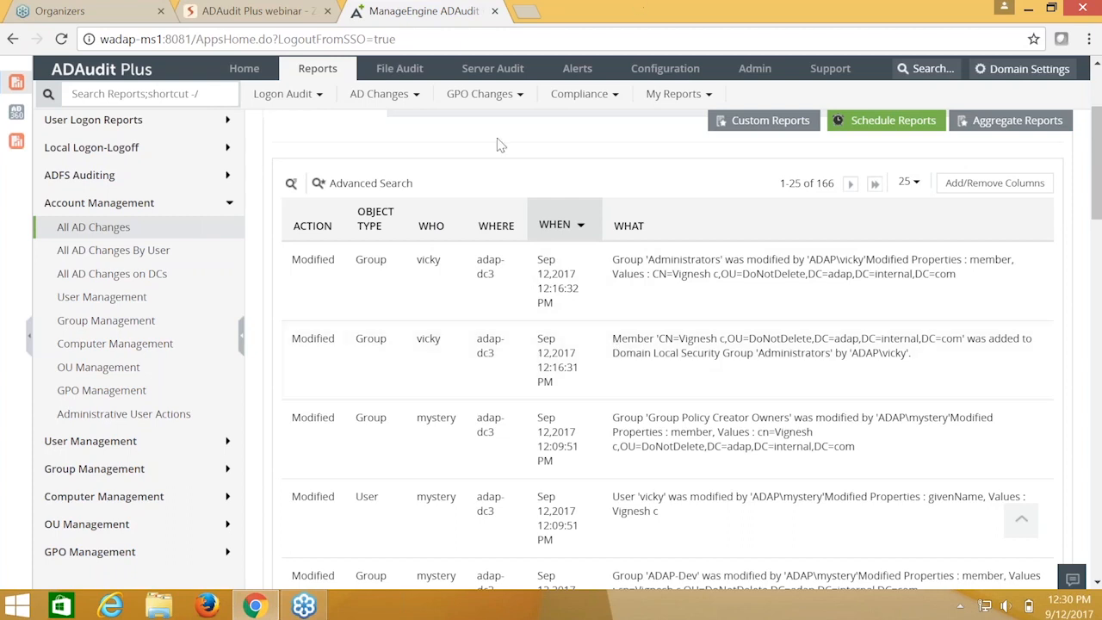
scroll(527, 406, "up", 3)
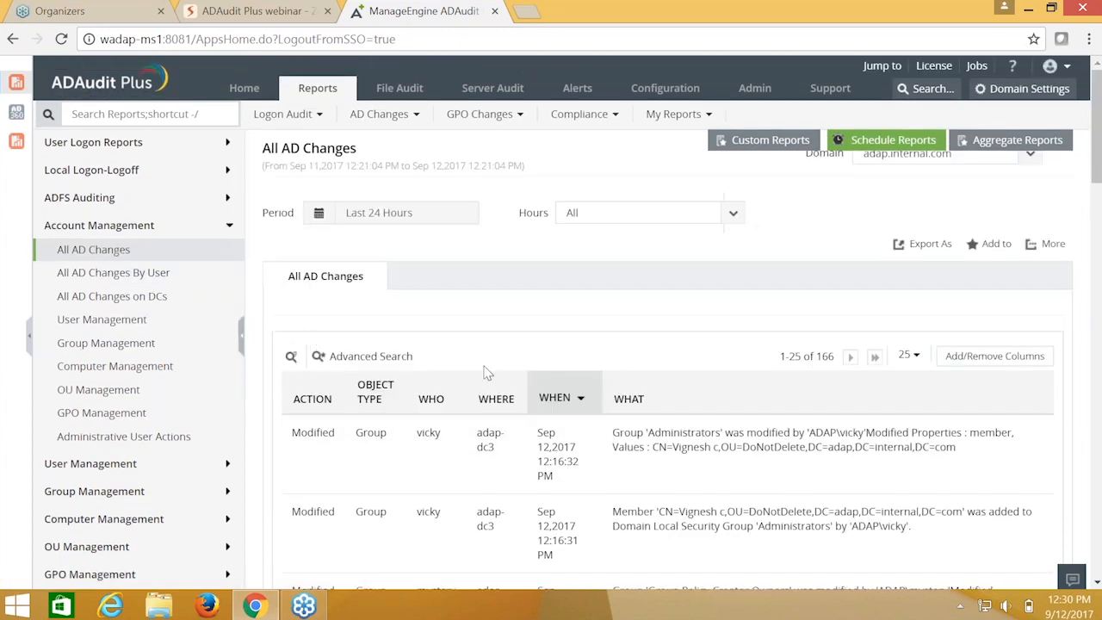
scroll(478, 344, "down", 2)
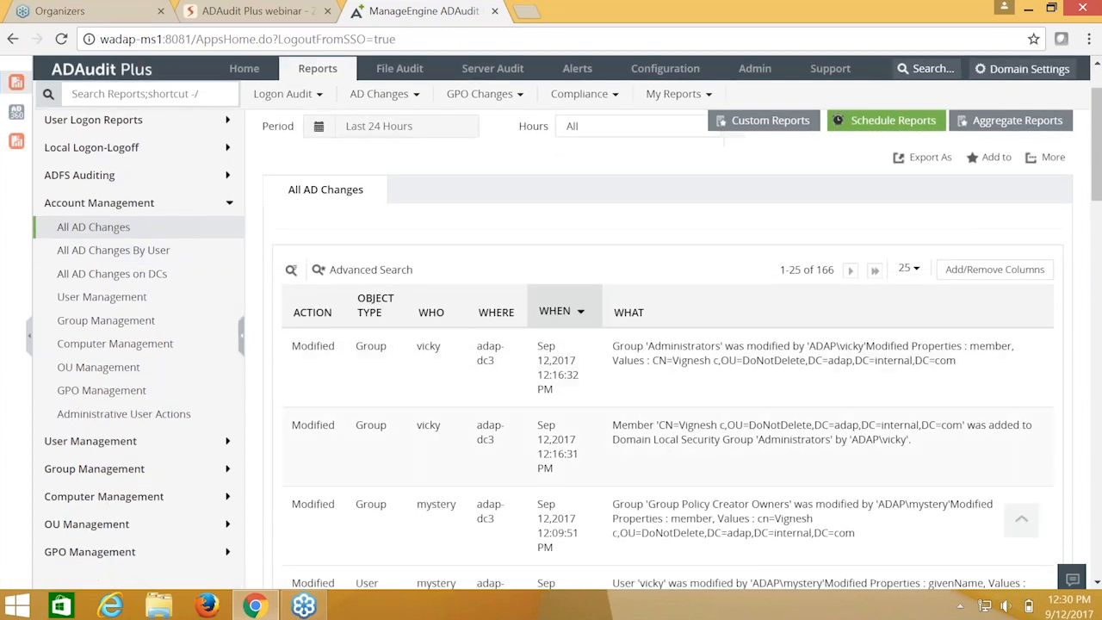
scroll(471, 331, "down", 2)
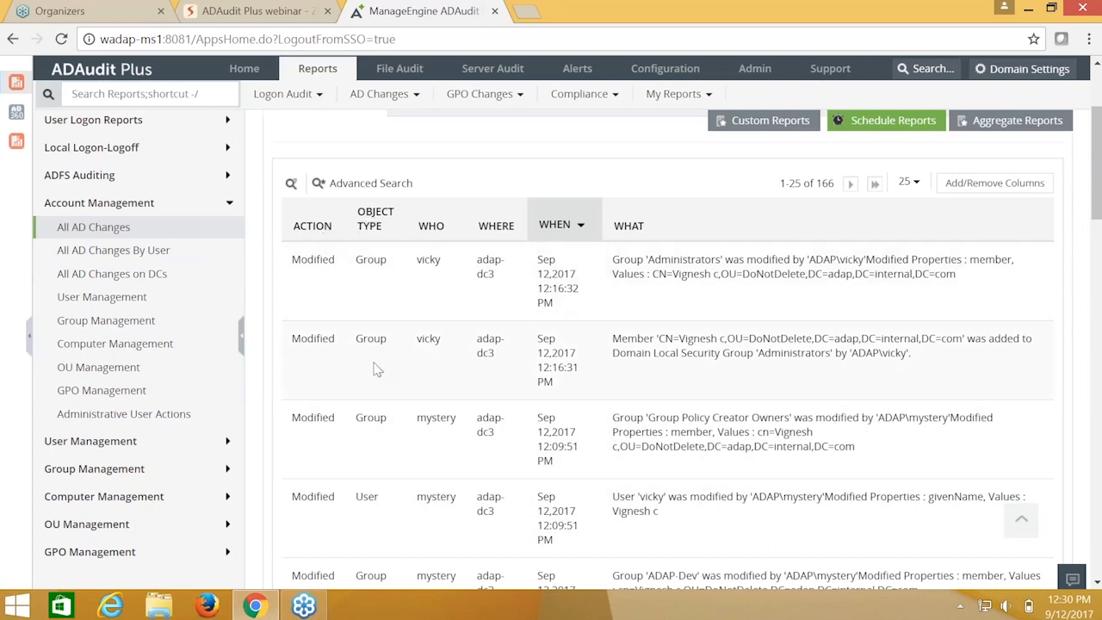
Step: Filter the All AD Changes report with an advanced search where Object Type Is user and review the matching entries
scroll(373, 361, "down", 2)
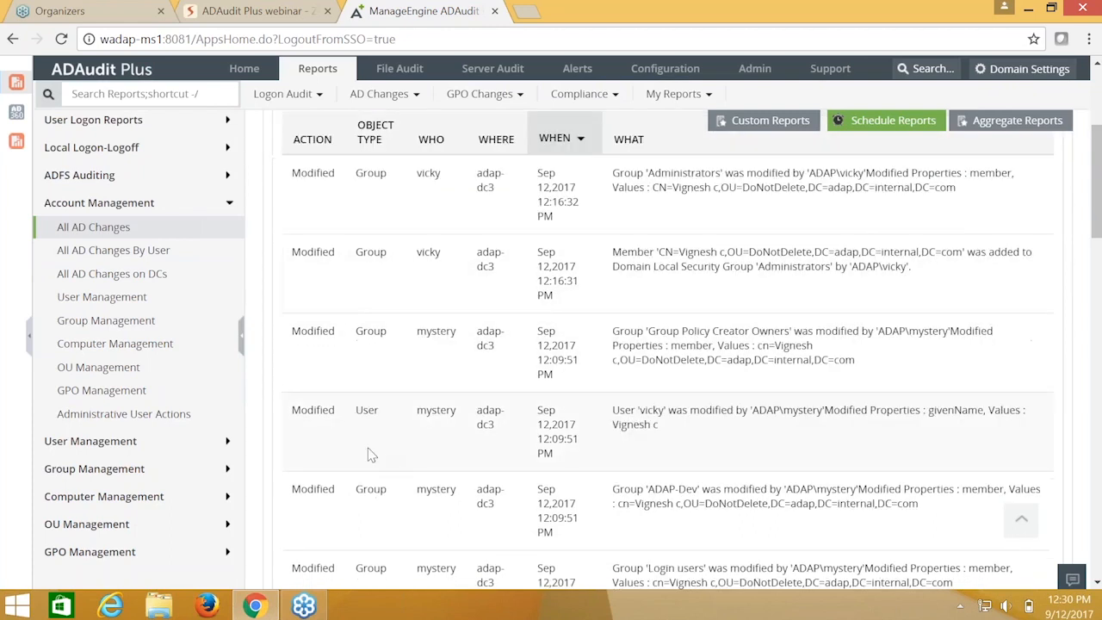
scroll(364, 454, "up", 2)
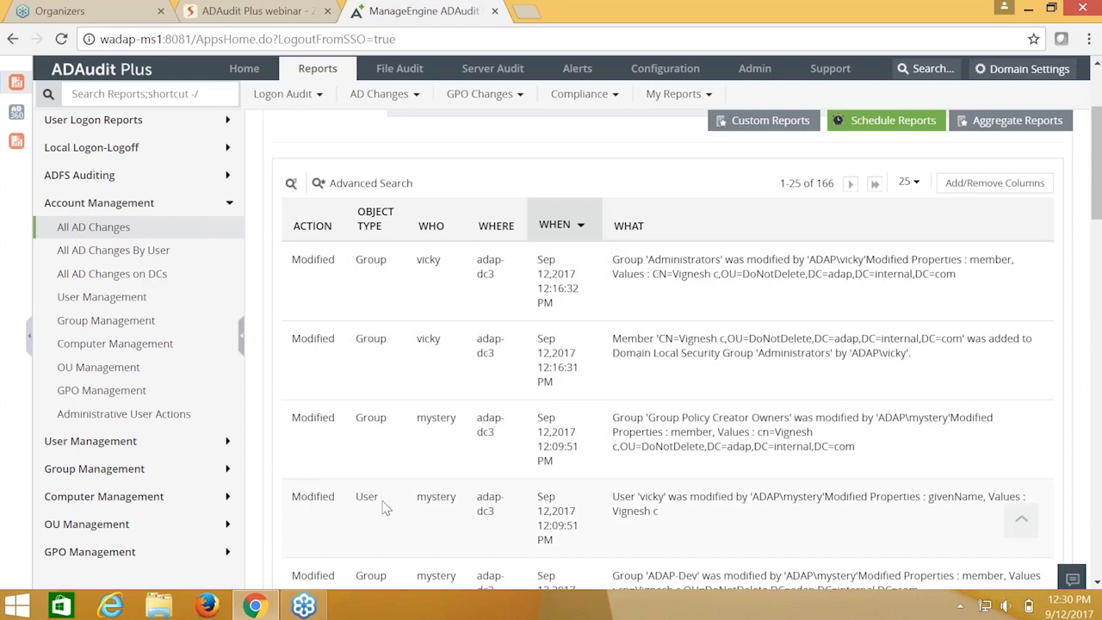
scroll(381, 501, "up", 2)
left_click(338, 271)
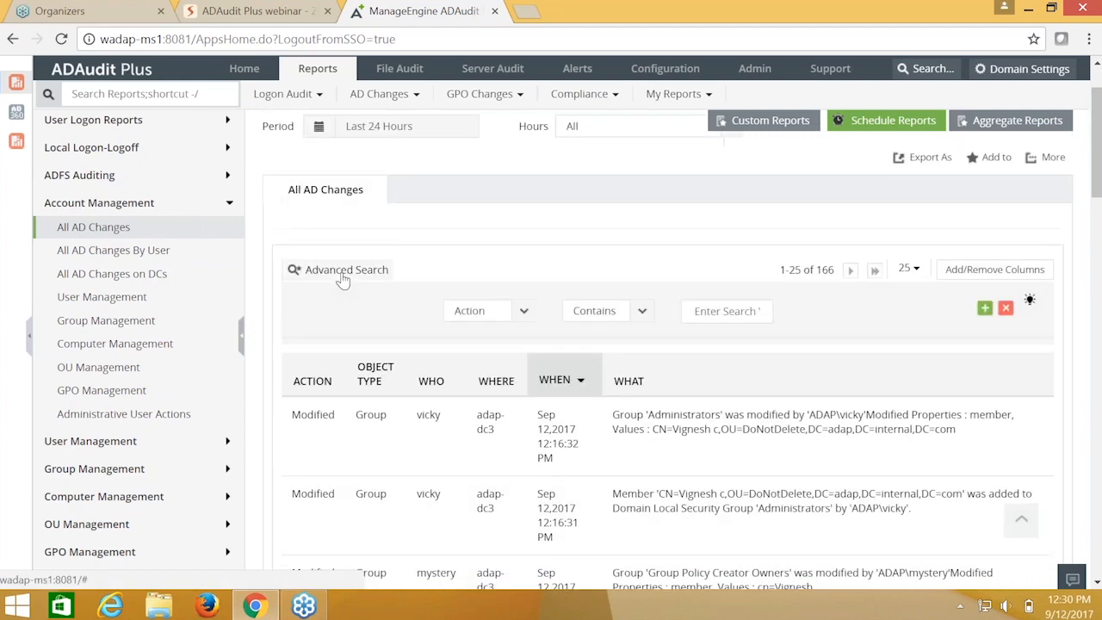
left_click(487, 310)
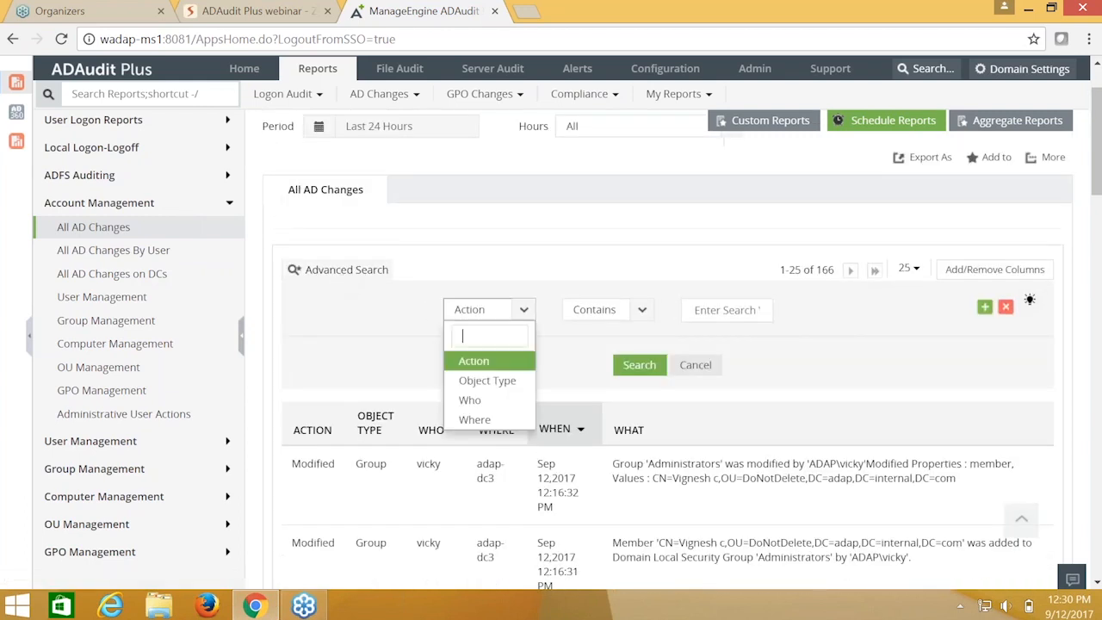
left_click(482, 382)
left_click(607, 310)
left_click(587, 477)
type("user")
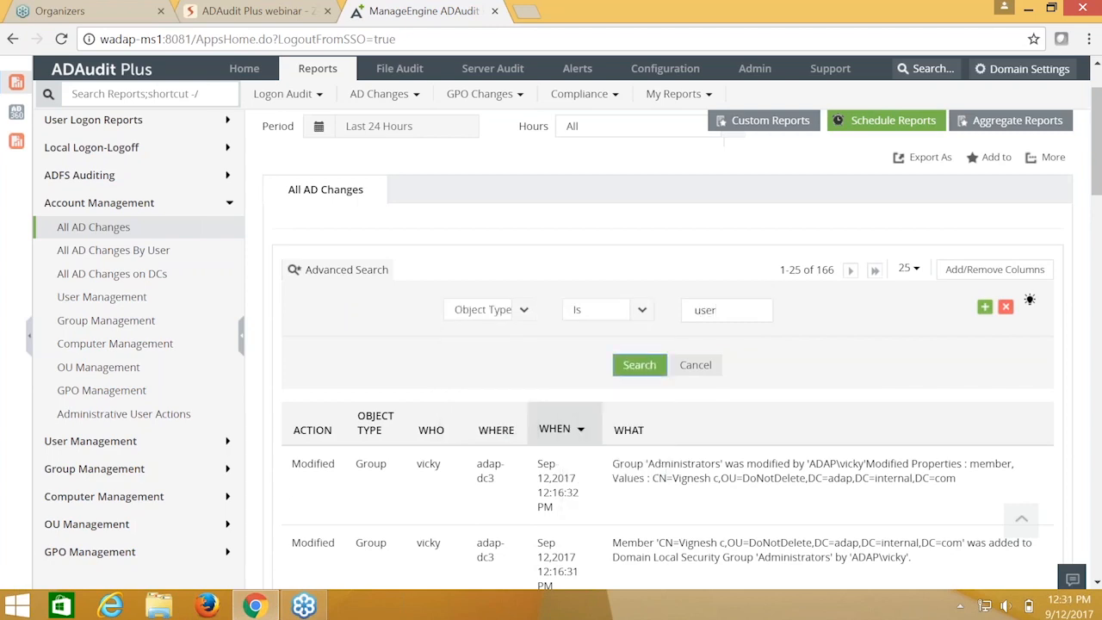
key("Return")
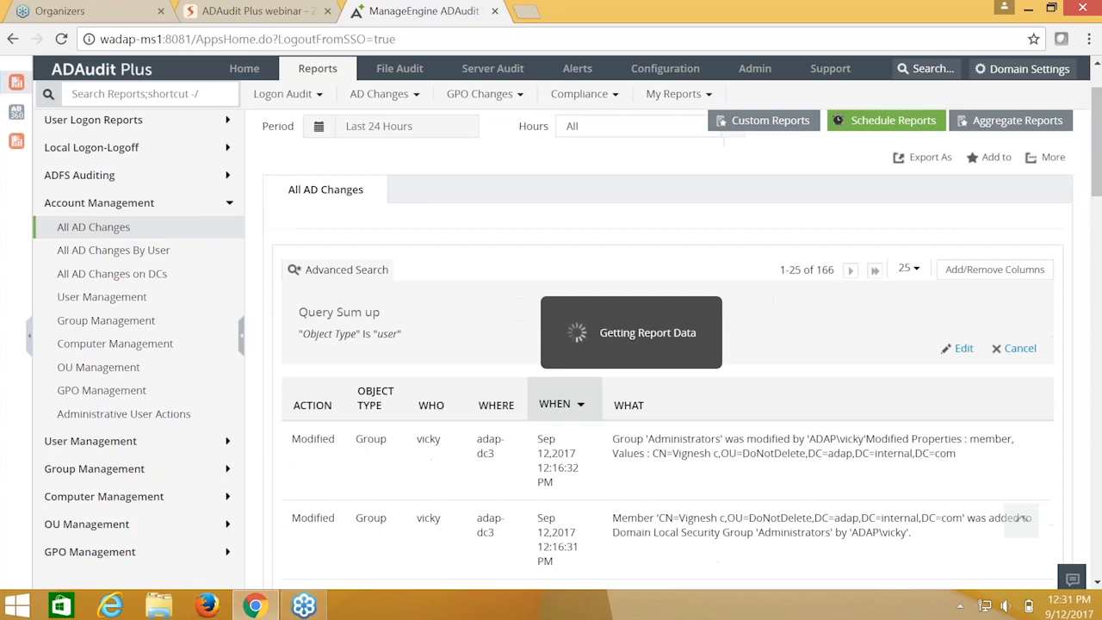
scroll(555, 293, "down", 2)
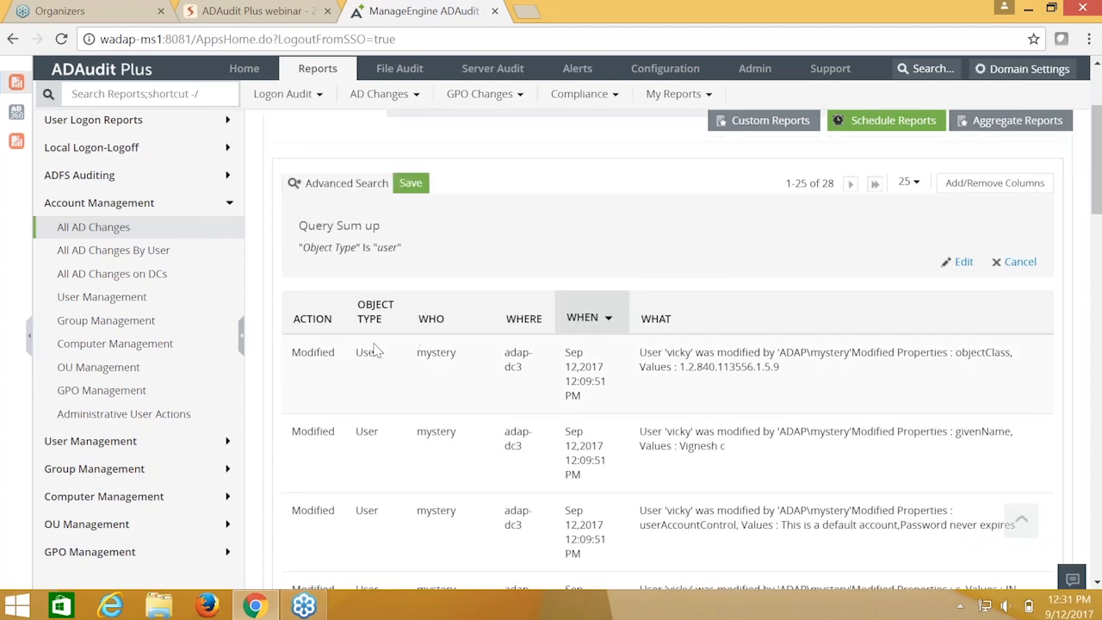
scroll(373, 350, "down", 2)
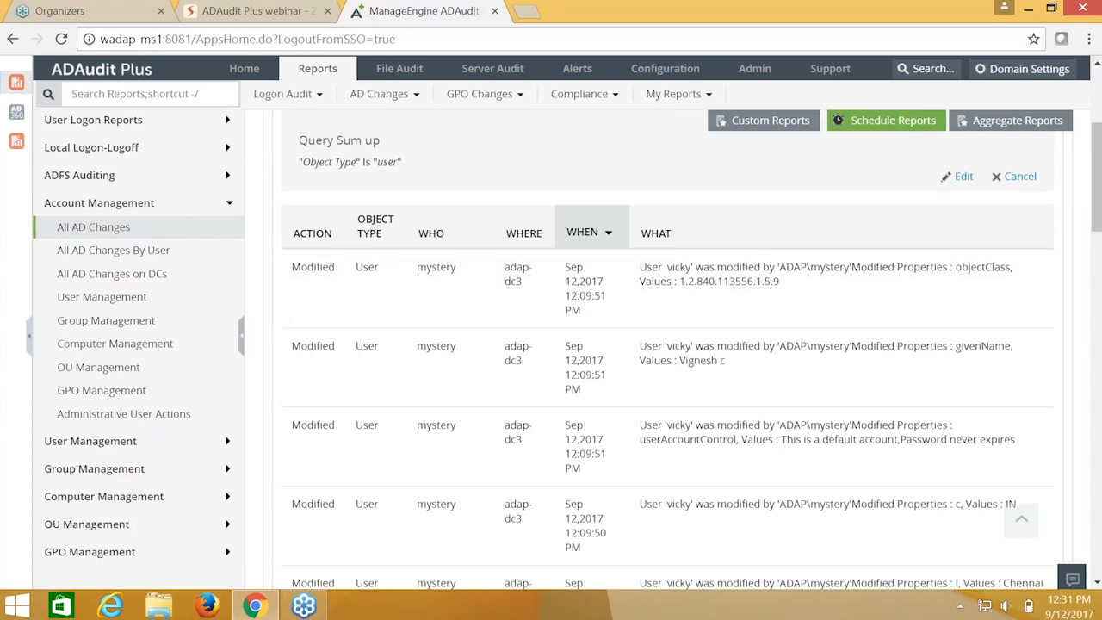
scroll(668, 345, "up", 1)
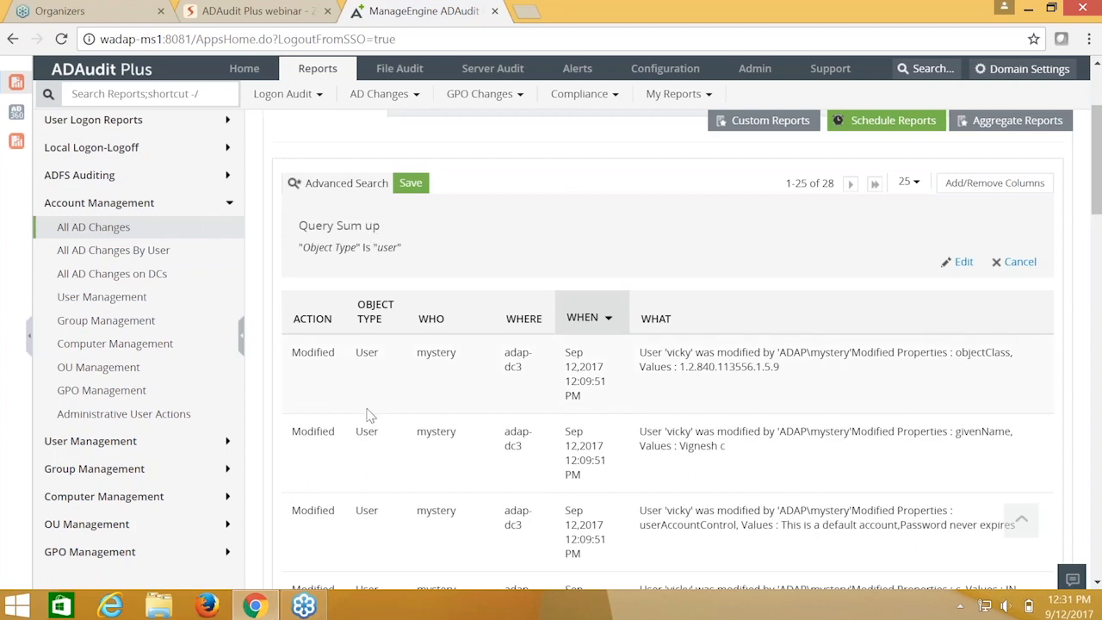
Step: Set the filtered All AD Changes report to a custom period from 04/Sep/2017 to 08/Sep/2017 and look over the entries
scroll(413, 346, "up", 2)
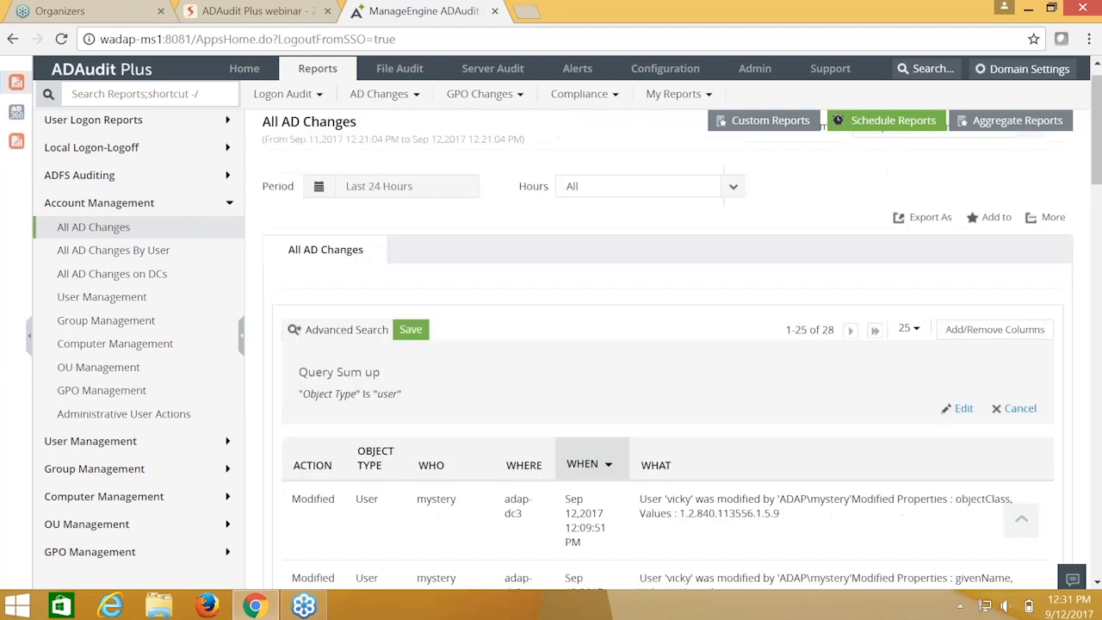
scroll(398, 228, "up", 1)
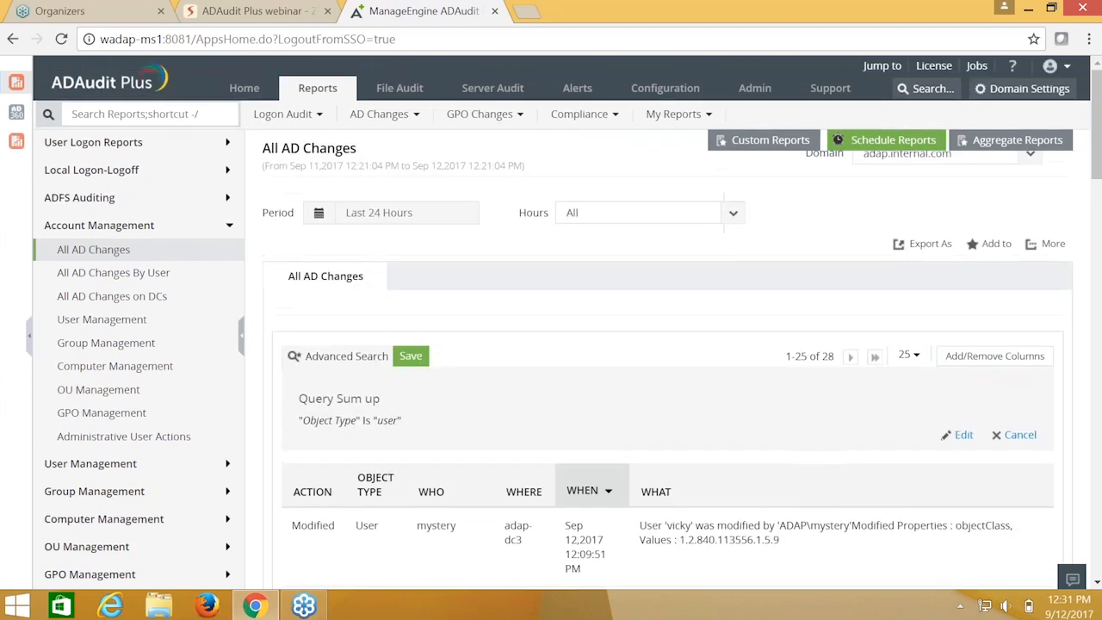
left_click(411, 226)
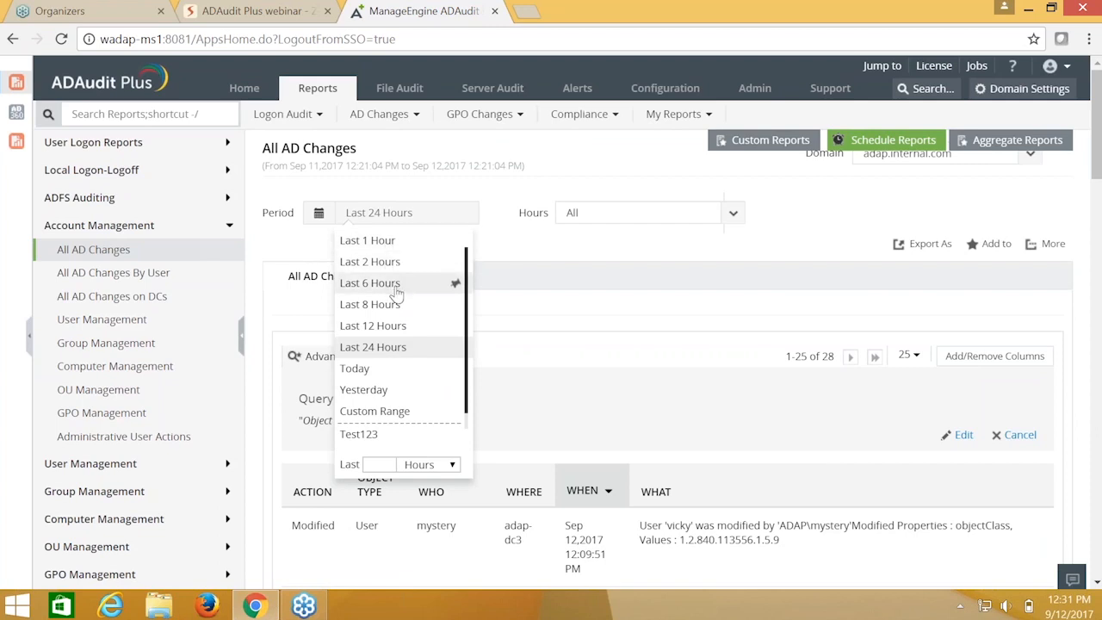
double_click(394, 411)
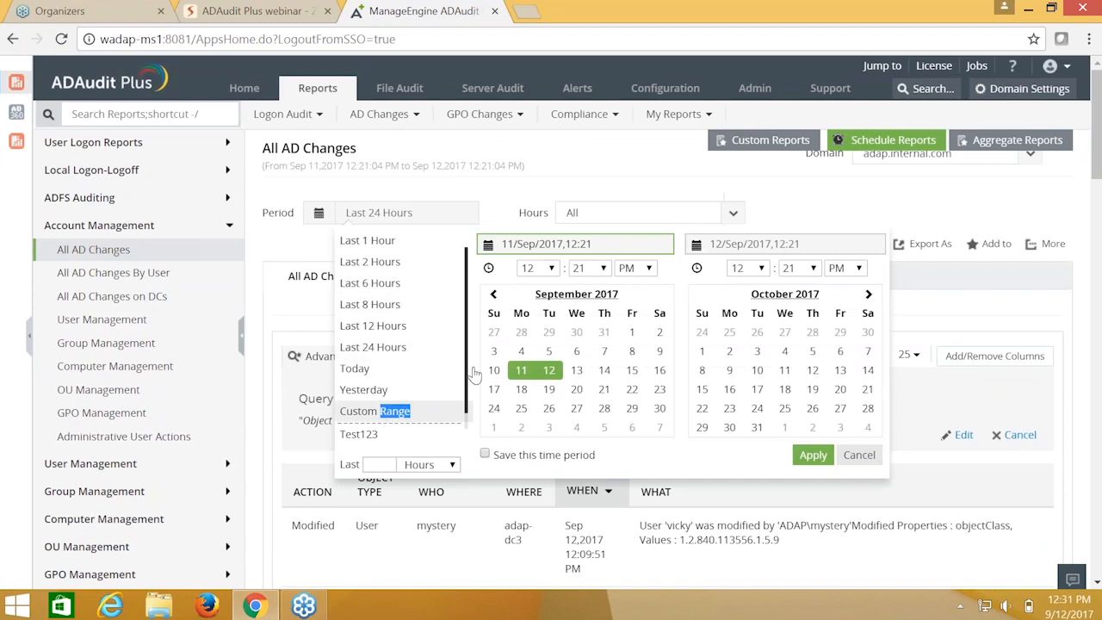
left_click(521, 351)
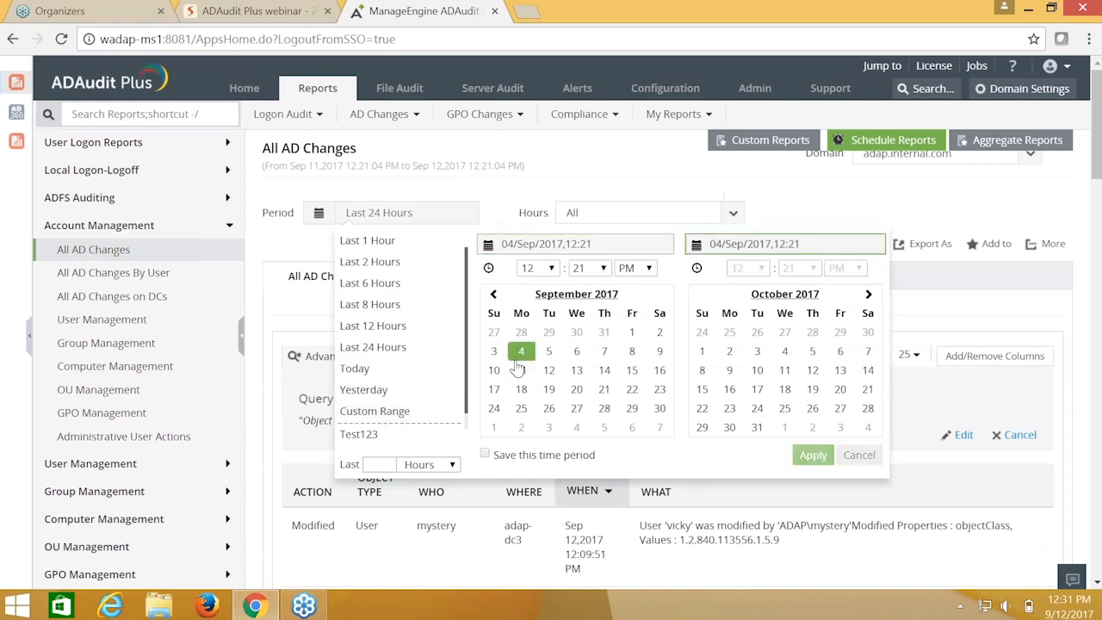
left_click(632, 352)
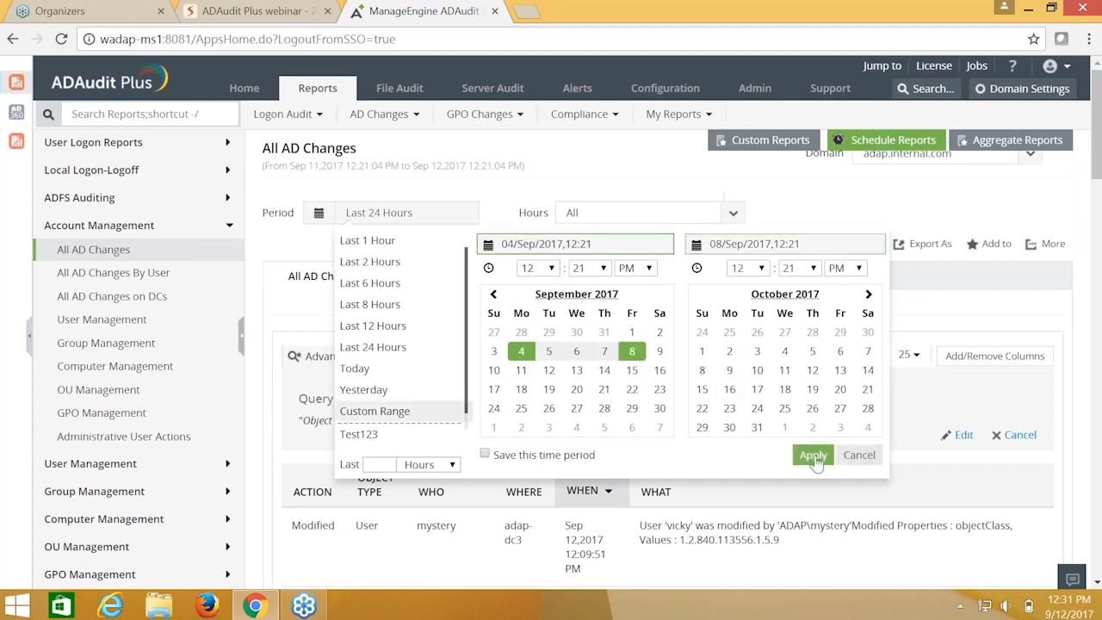
left_click(812, 455)
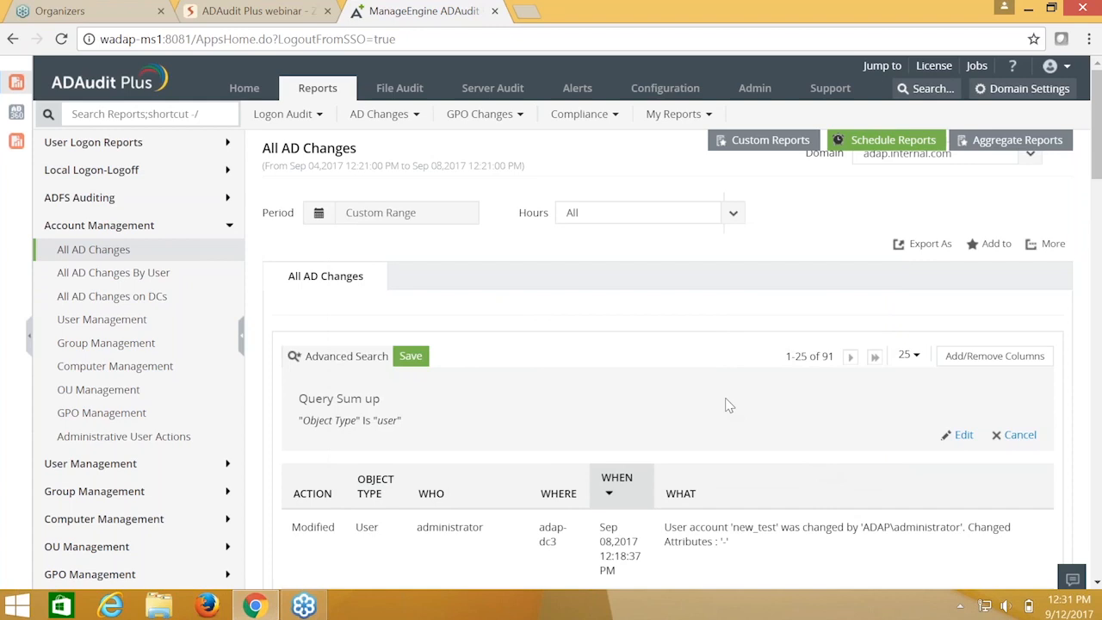
scroll(627, 291, "down", 2)
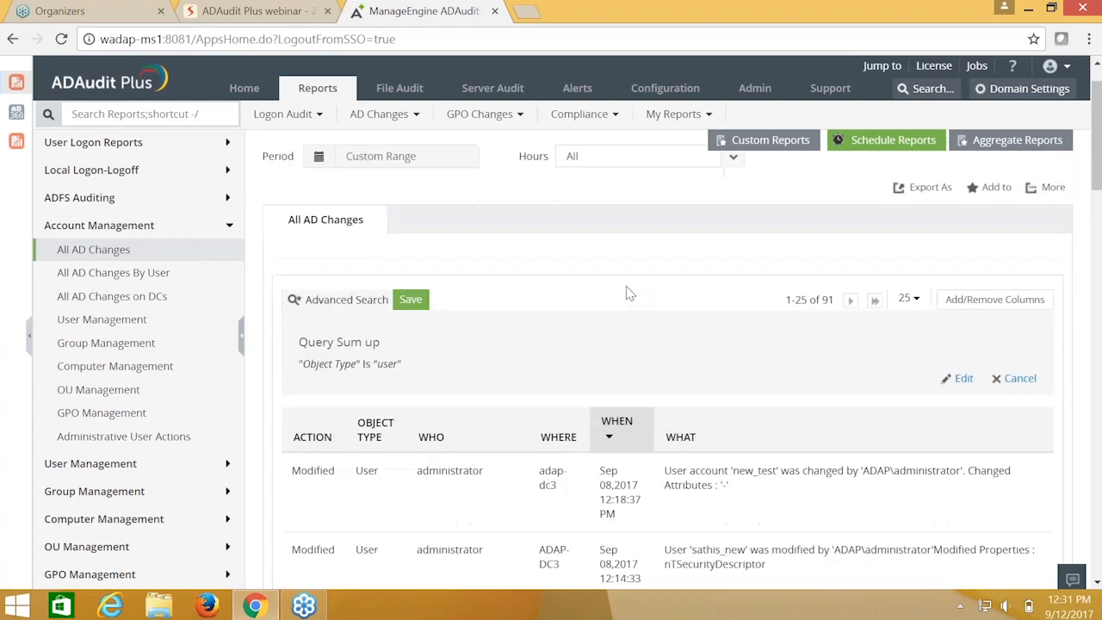
scroll(628, 296, "up", 2)
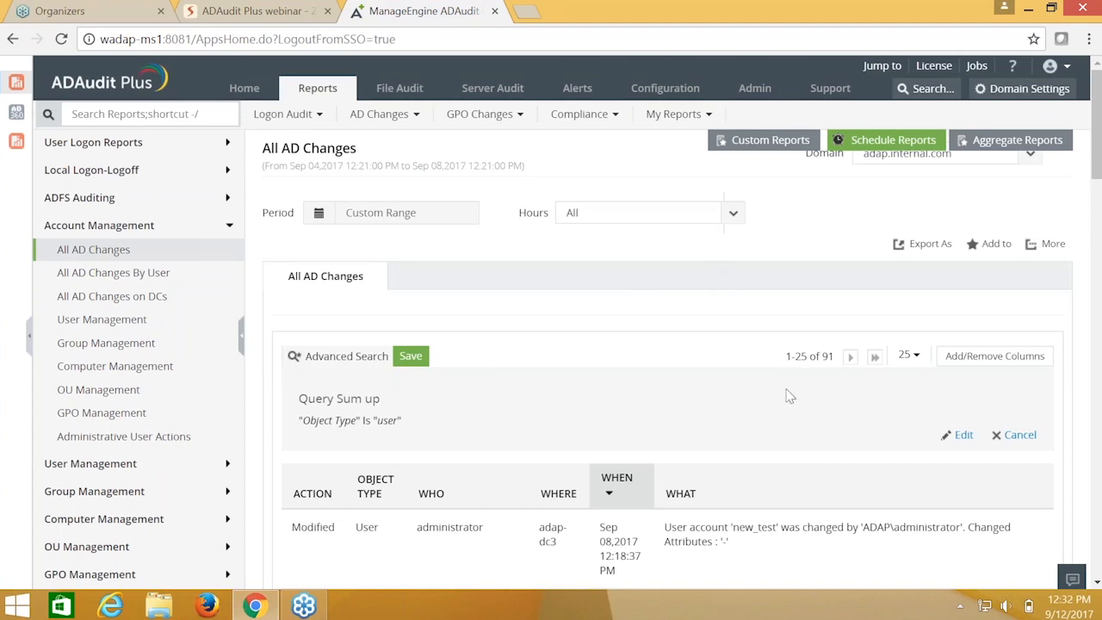
left_click(936, 253)
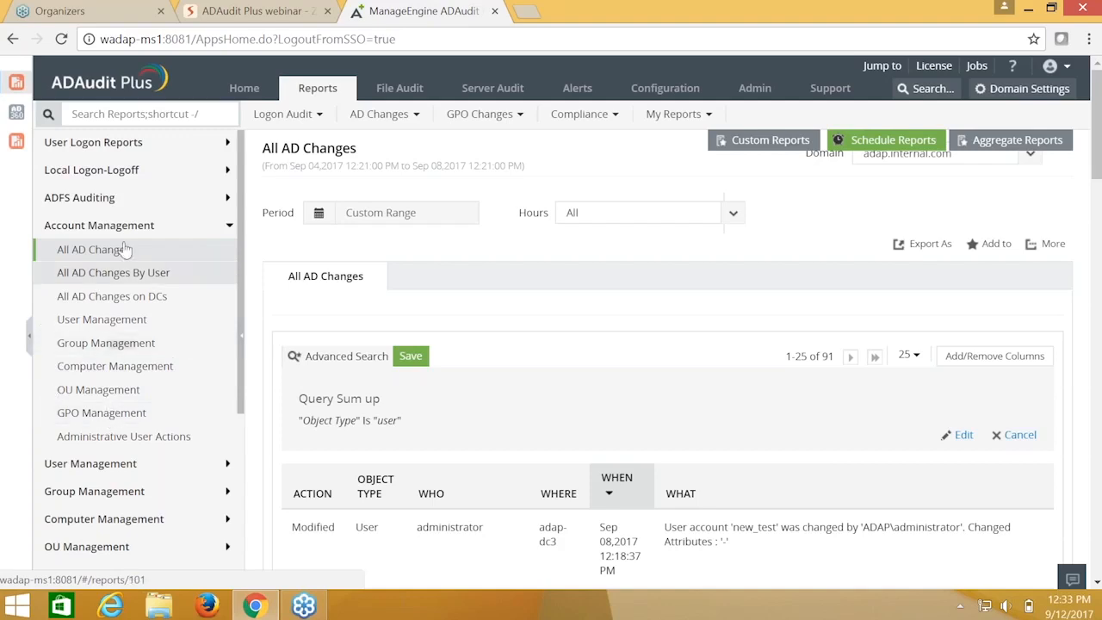
Step: Open the Administrative User Actions report and look through its user, computer, group, OU and GPO management graphs
left_click(129, 443)
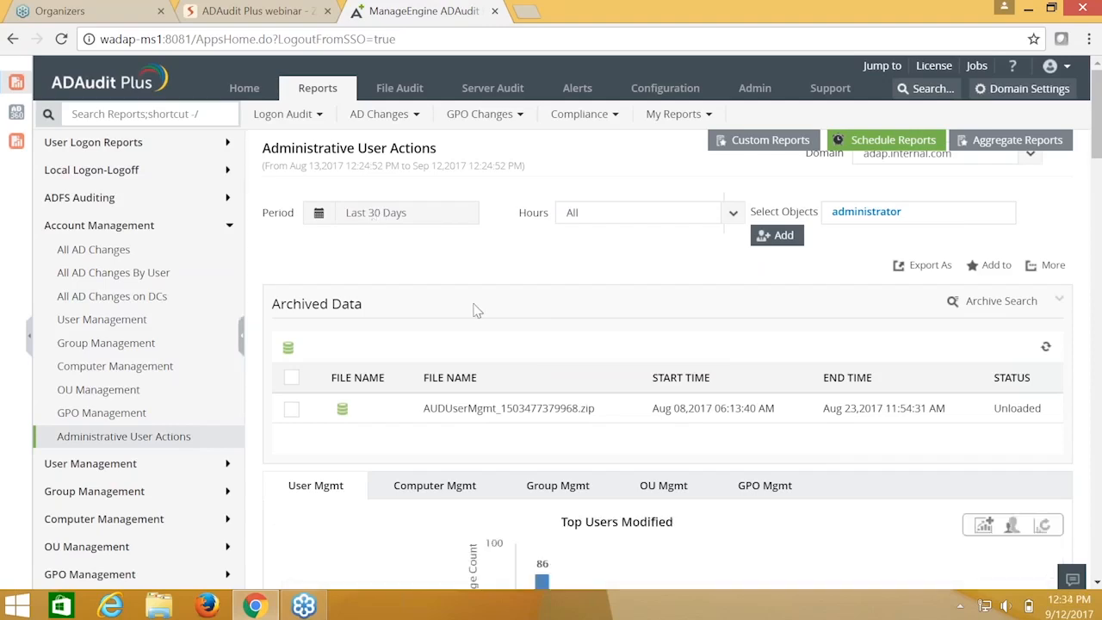
scroll(485, 308, "down", 3)
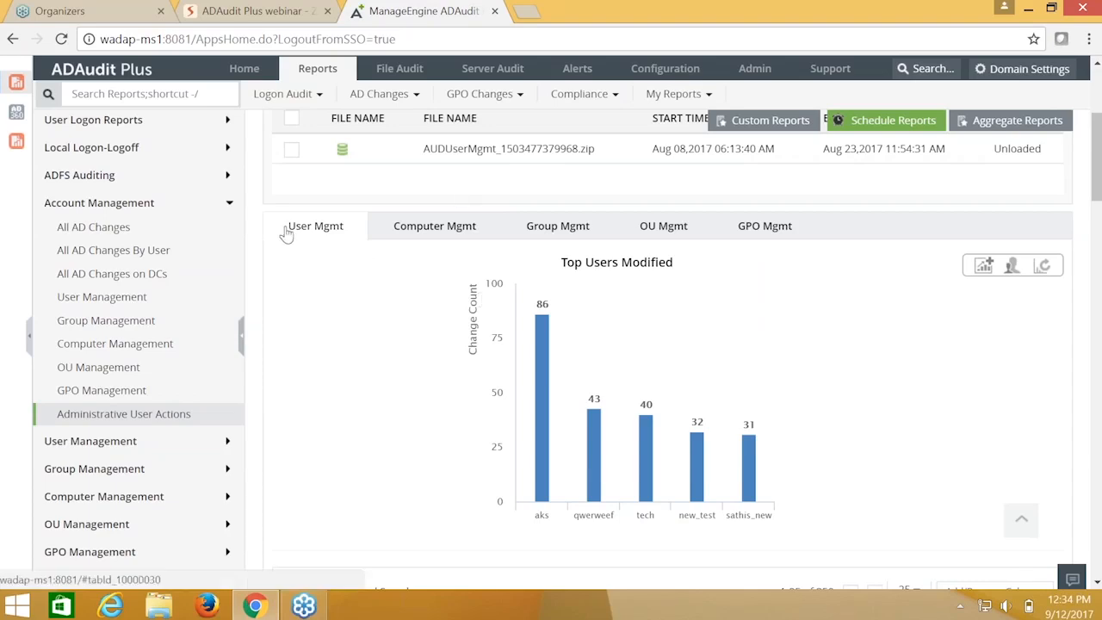
left_click(447, 228)
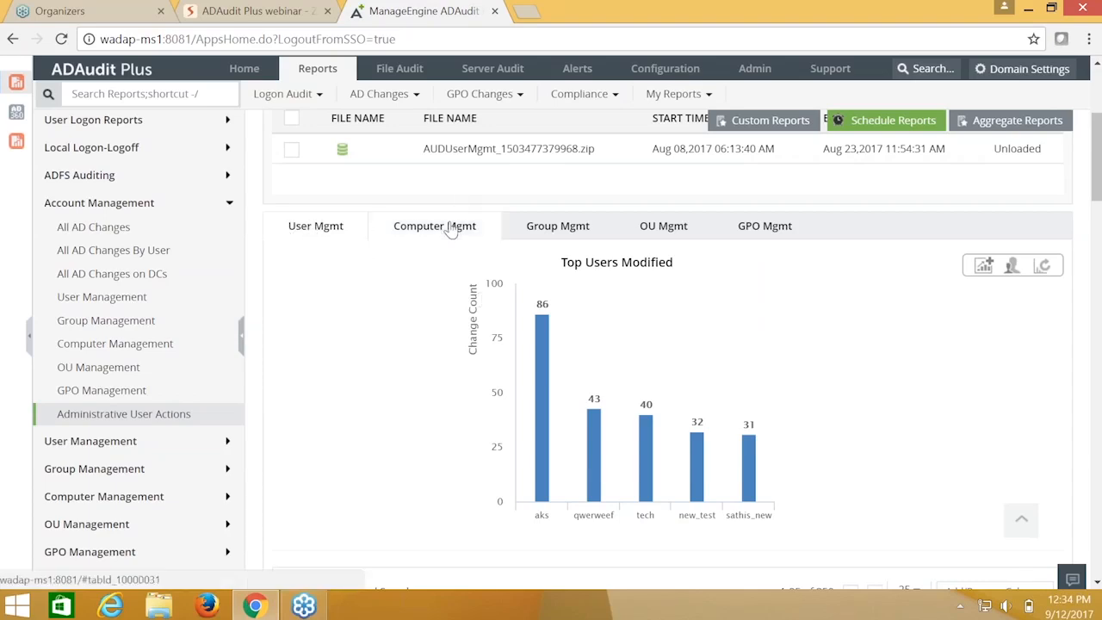
left_click(519, 229)
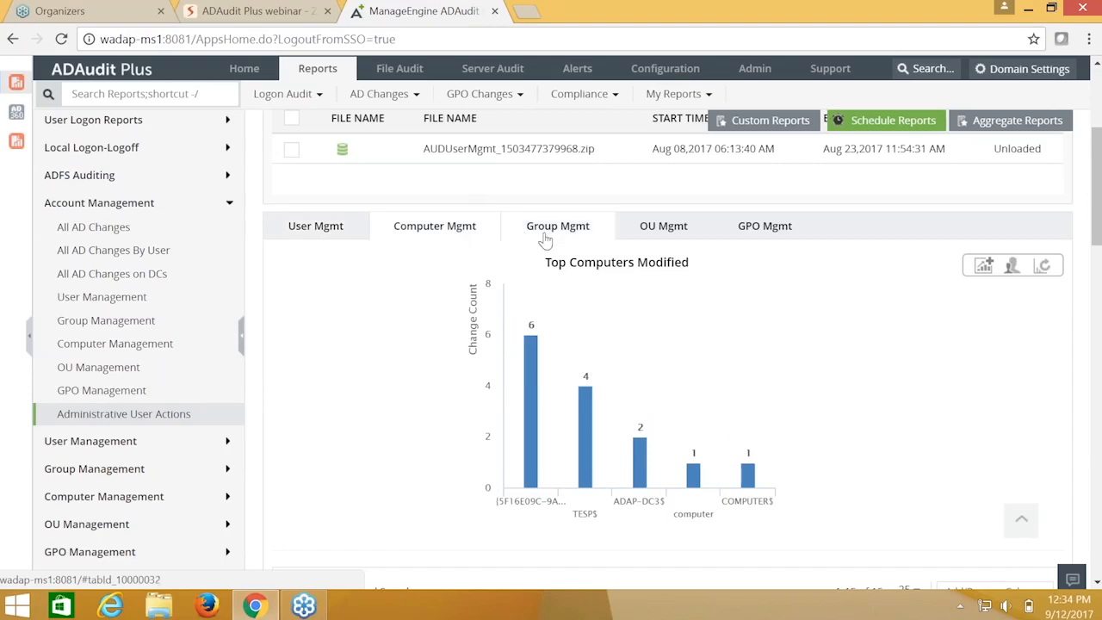
left_click(660, 234)
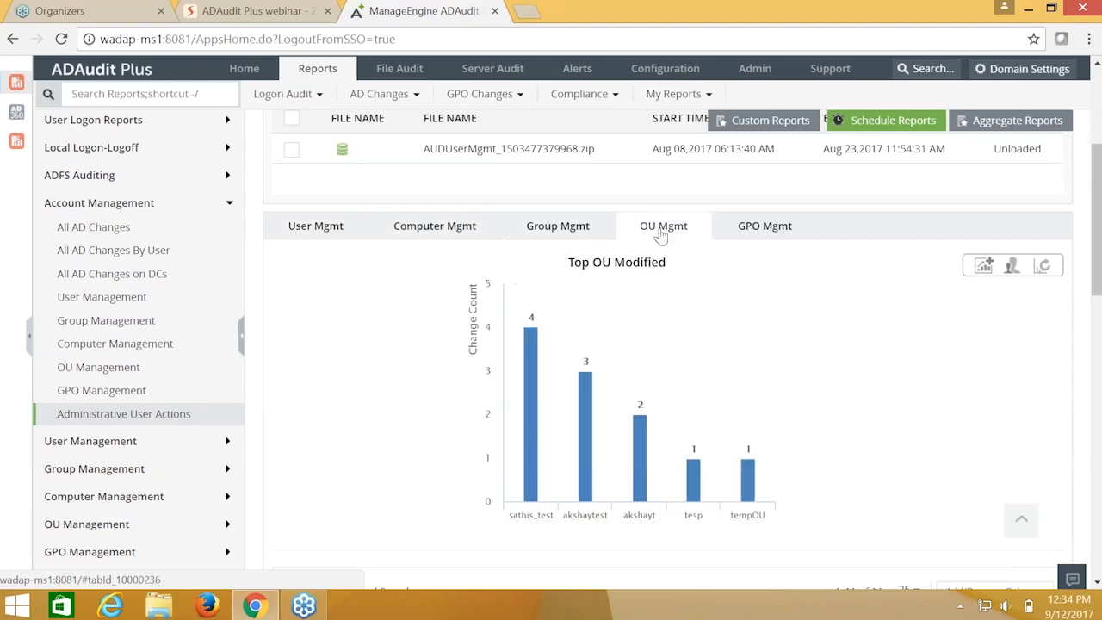
left_click(737, 230)
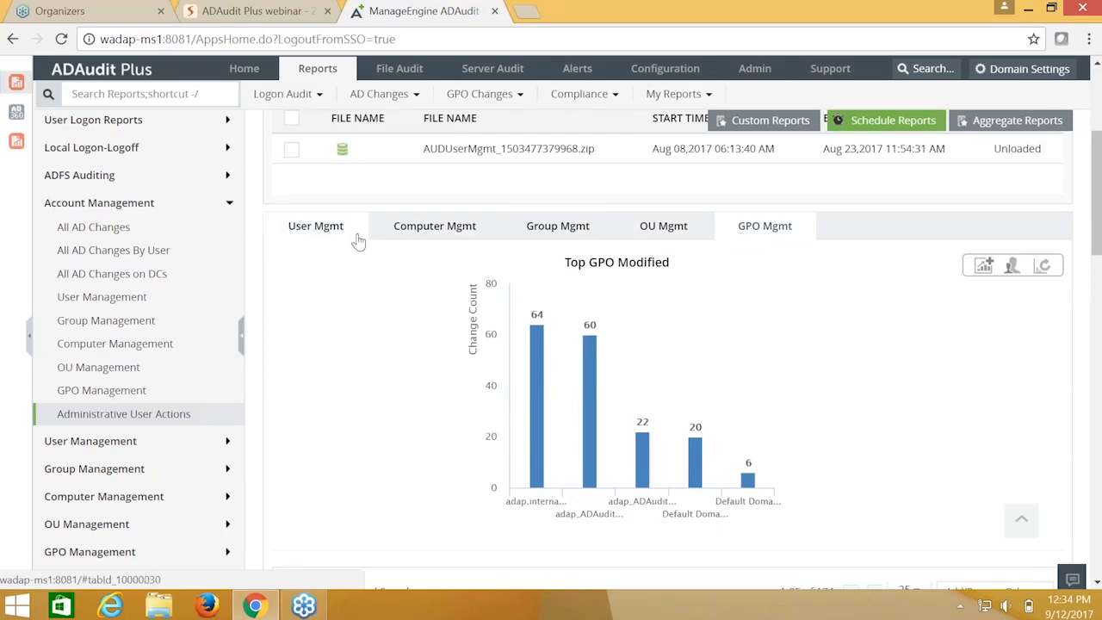
left_click(315, 227)
Step: Look at the user selection and the period options of the Administrative User Actions report without changing them
scroll(691, 247, "up", 5)
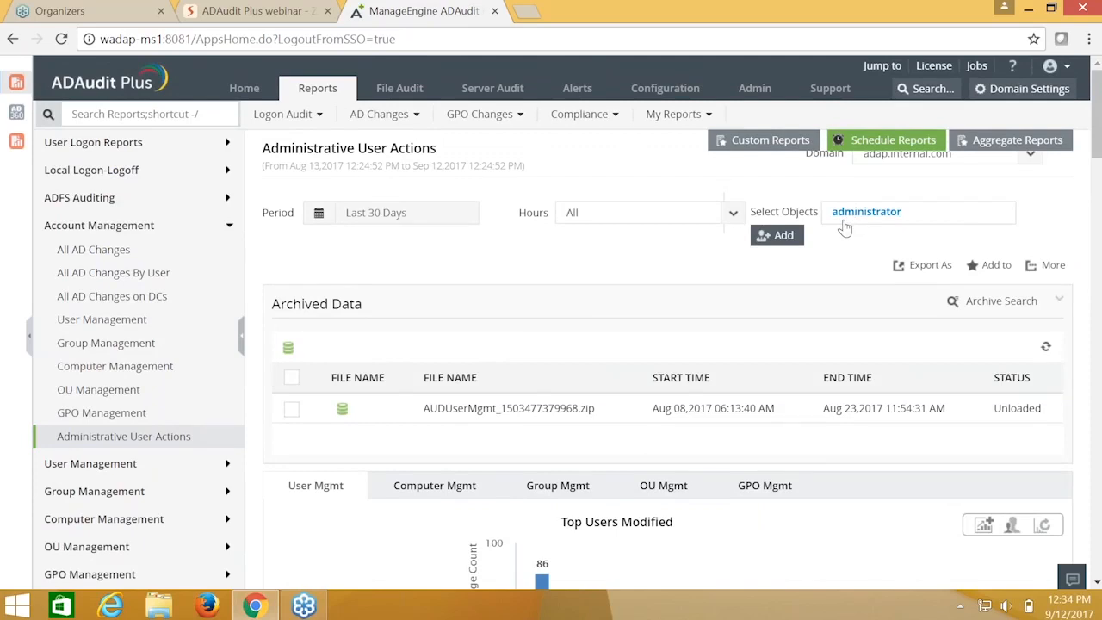
left_click(783, 236)
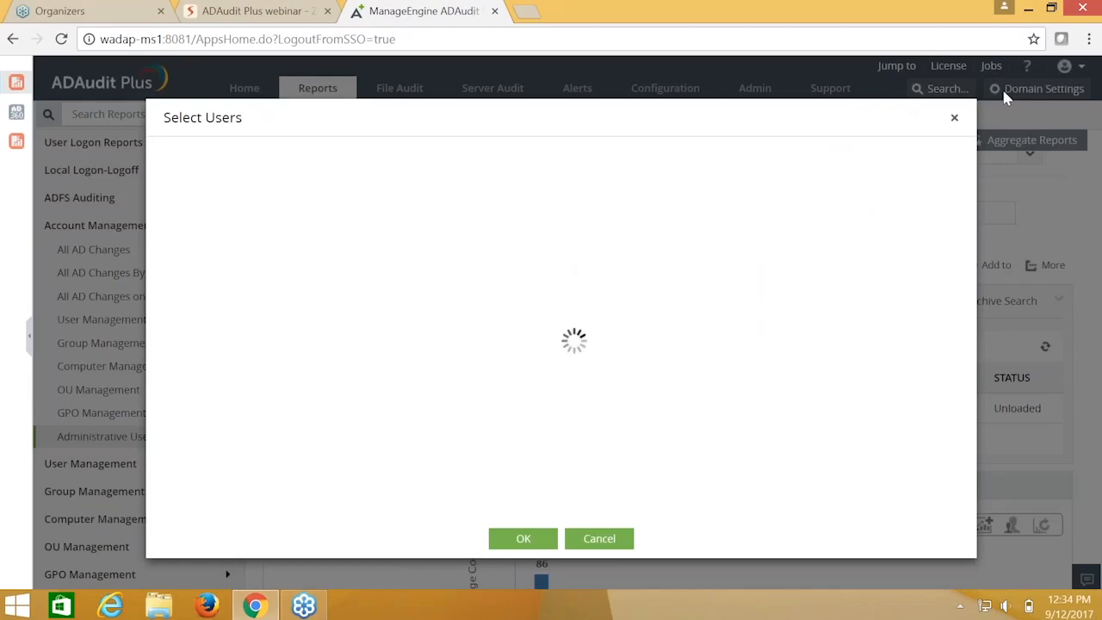
left_click(953, 118)
scroll(585, 441, "down", 1)
scroll(583, 441, "down", 1)
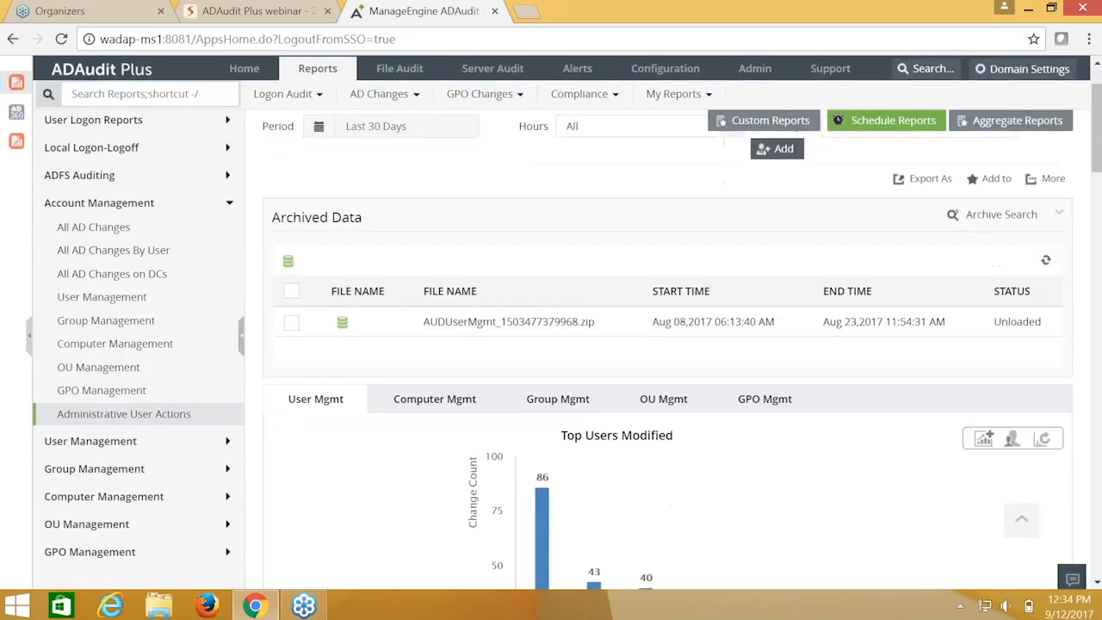
scroll(681, 337, "down", 1)
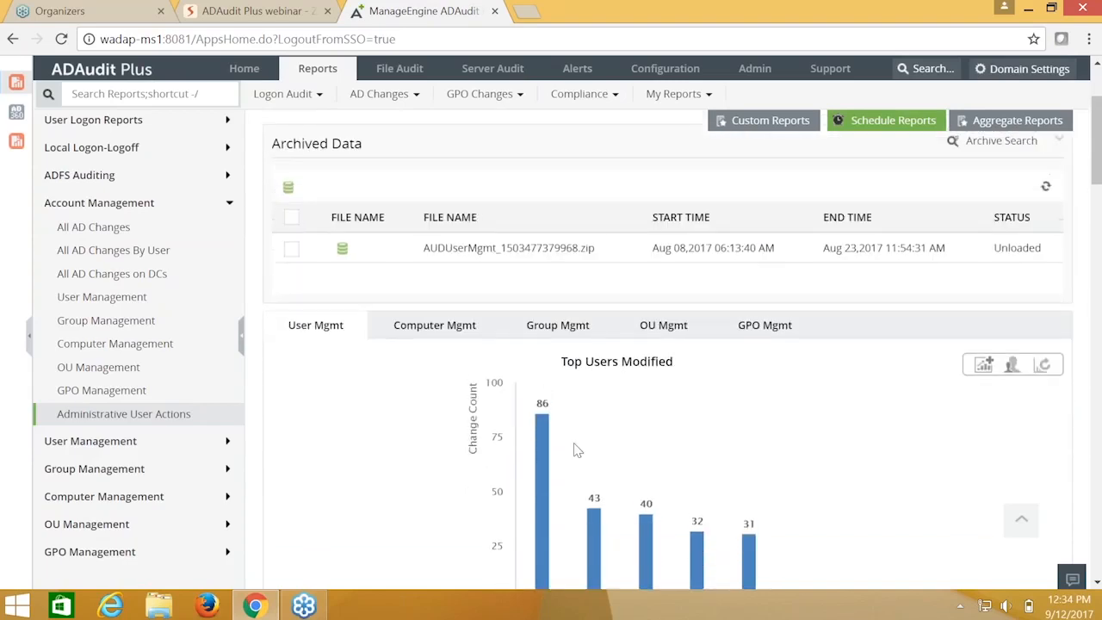
scroll(576, 447, "up", 2)
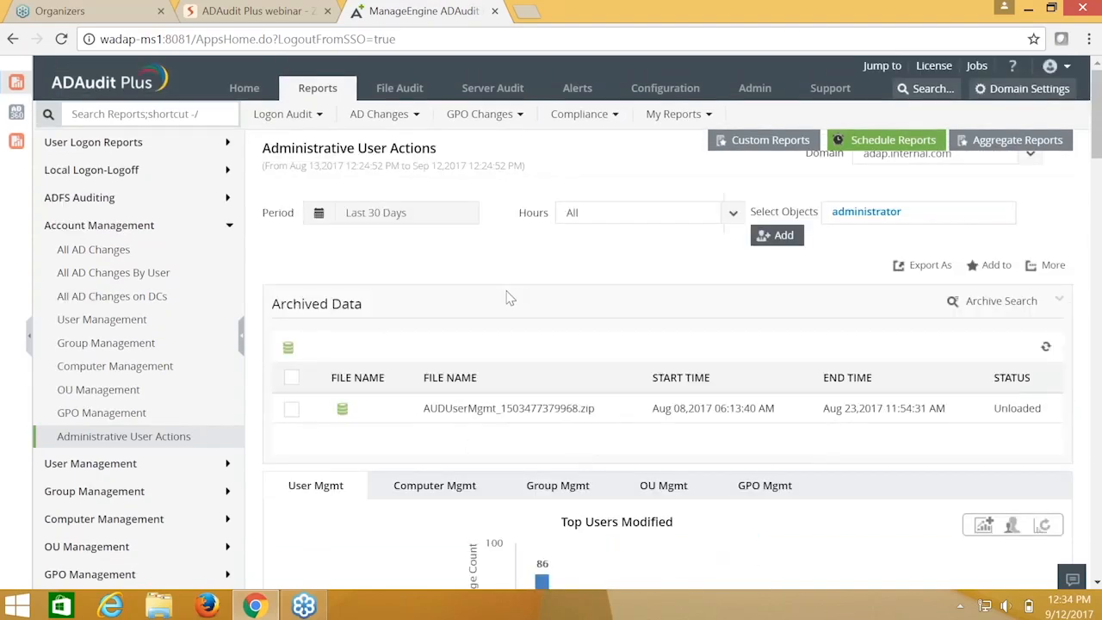
scroll(507, 298, "down", 1)
scroll(496, 309, "up", 1)
left_click(405, 213)
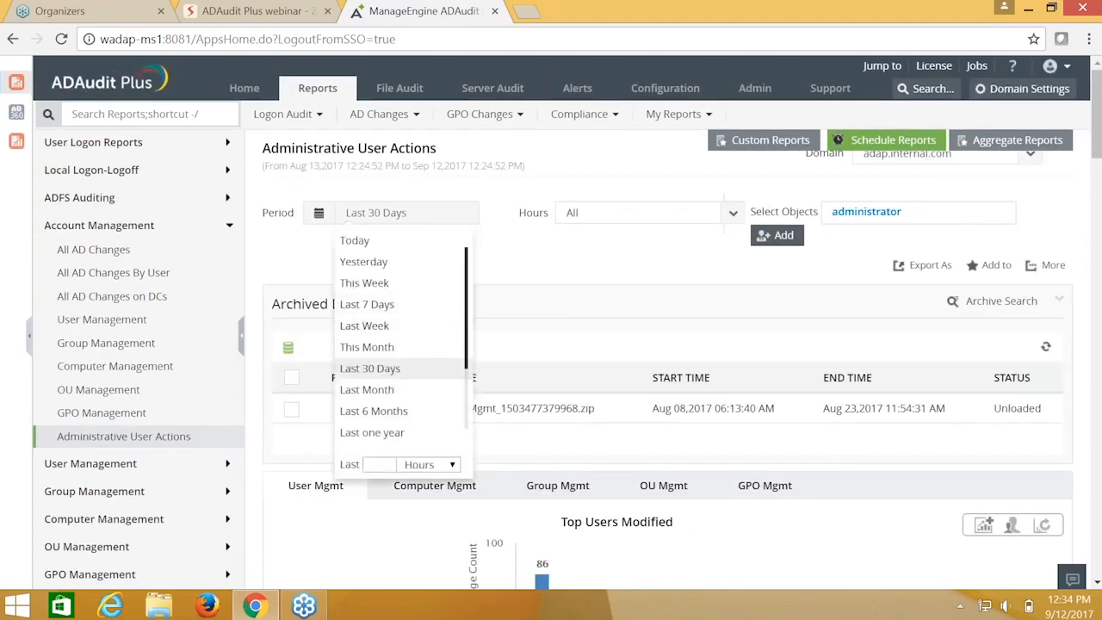
left_click(531, 272)
Step: Review the archived data and user graph of Administrative User Actions, and switch to the Computer Mgmt changes
scroll(569, 344, "down", 3)
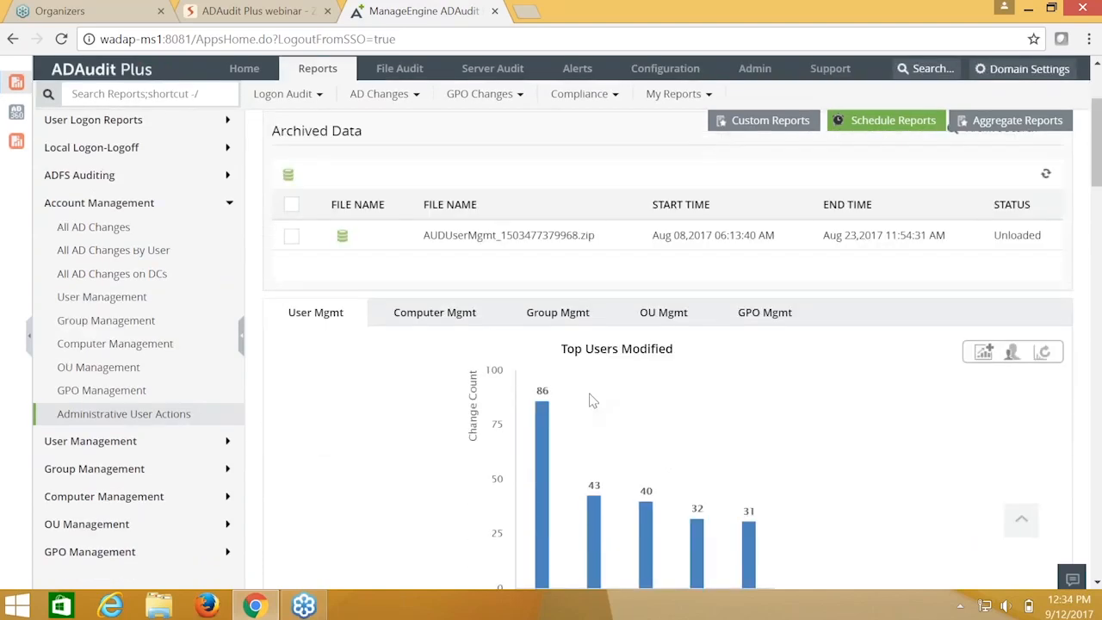
scroll(593, 388, "up", 1)
scroll(599, 389, "up", 2)
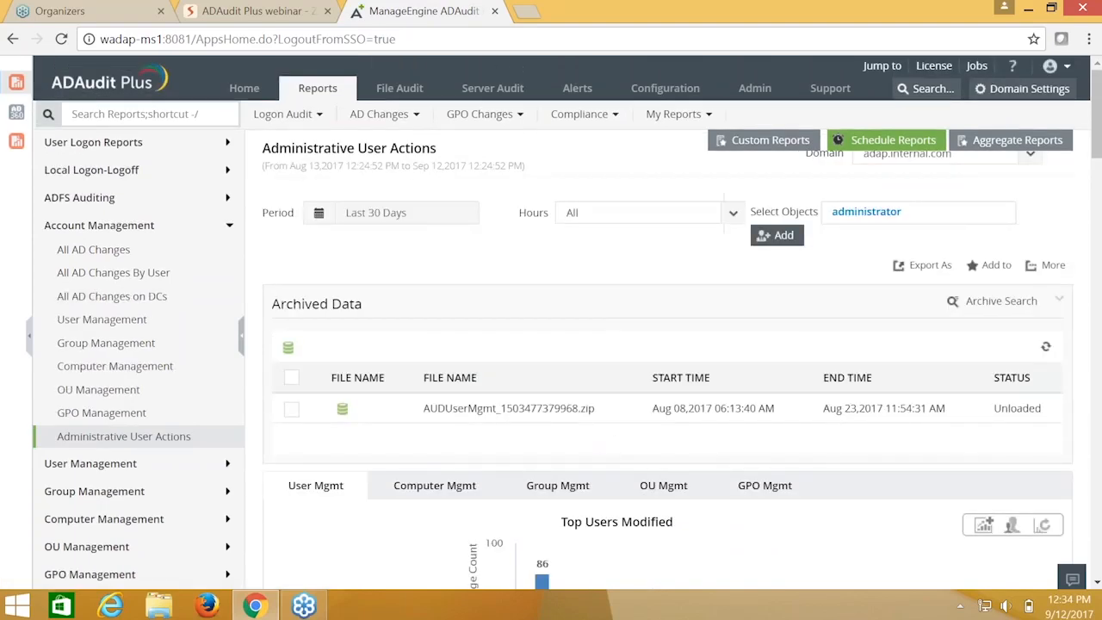
scroll(602, 357, "down", 1)
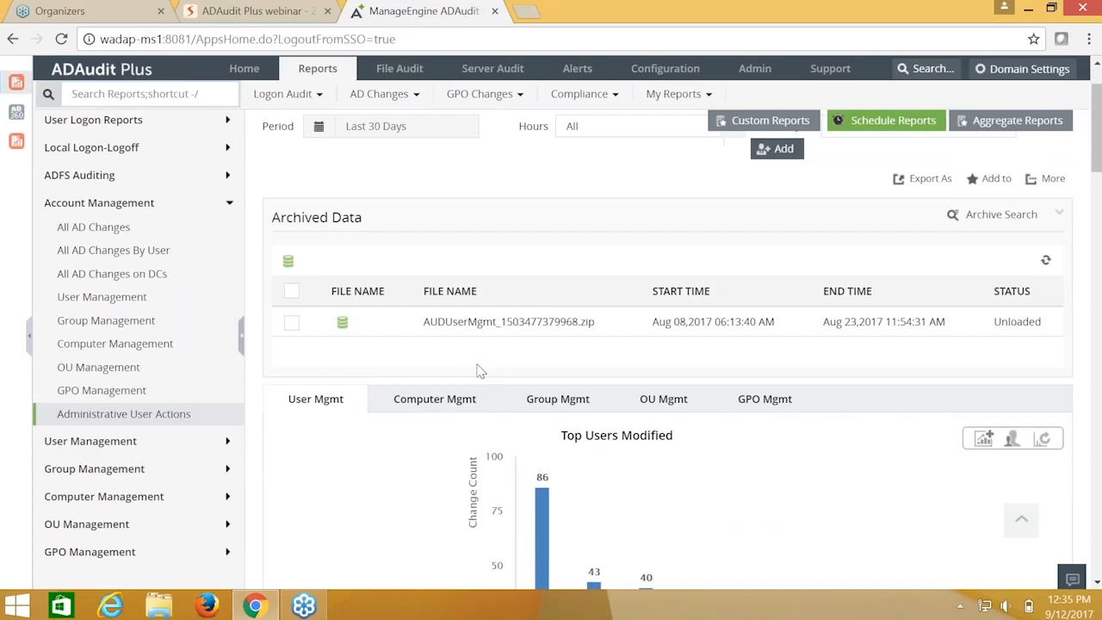
left_click(434, 399)
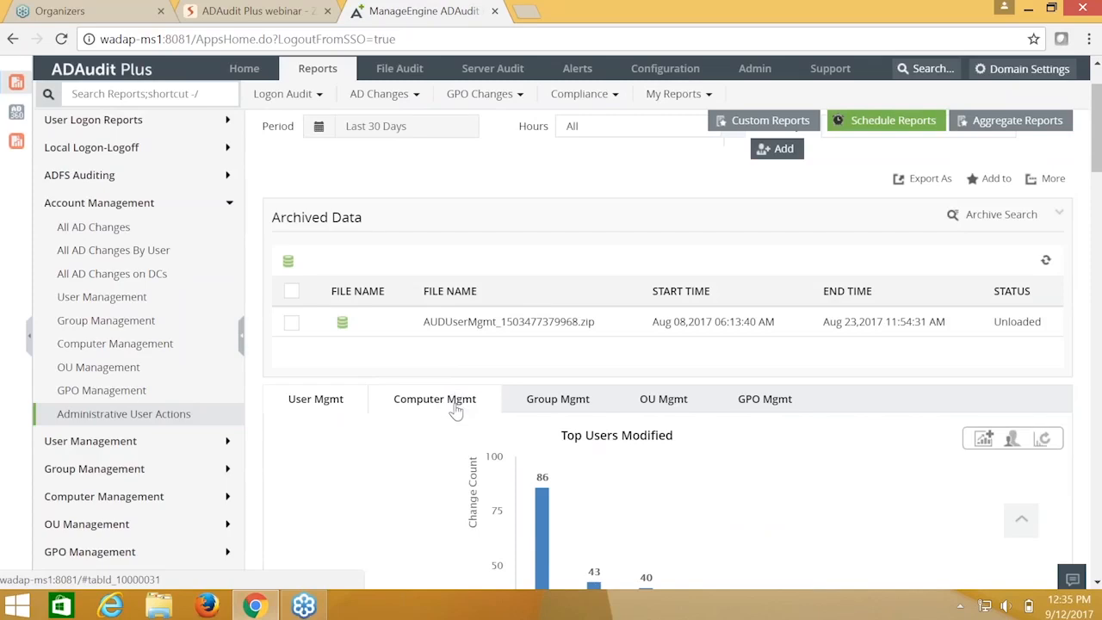
Step: Review the user management entries of Administrative User Actions and show the advanced search options for the table
scroll(457, 412, "down", 2)
scroll(456, 411, "down", 5)
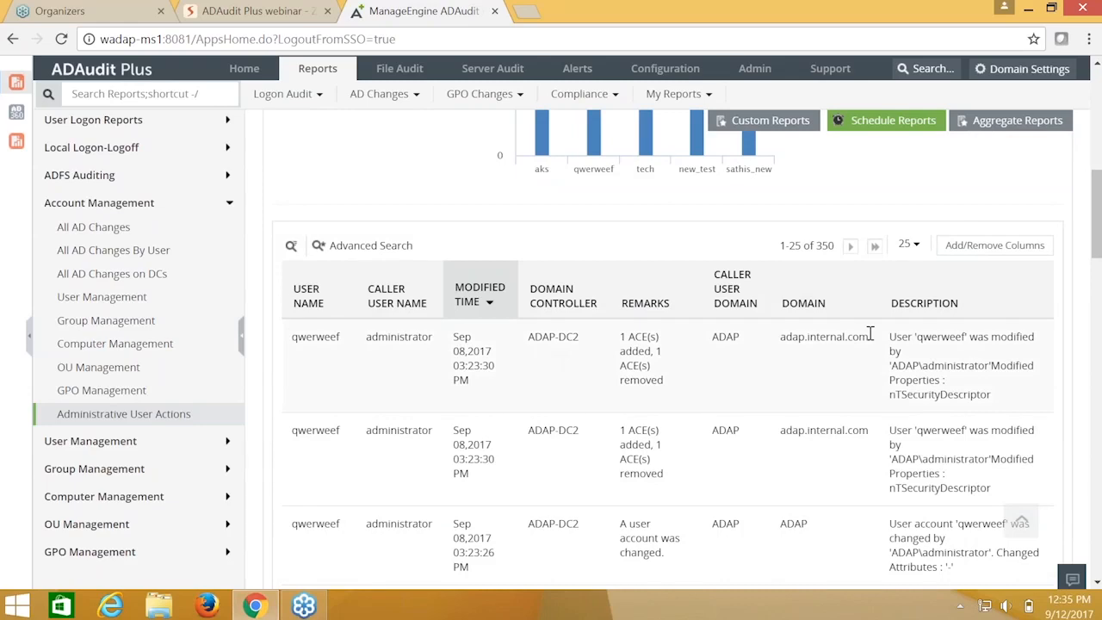
scroll(557, 290, "down", 1)
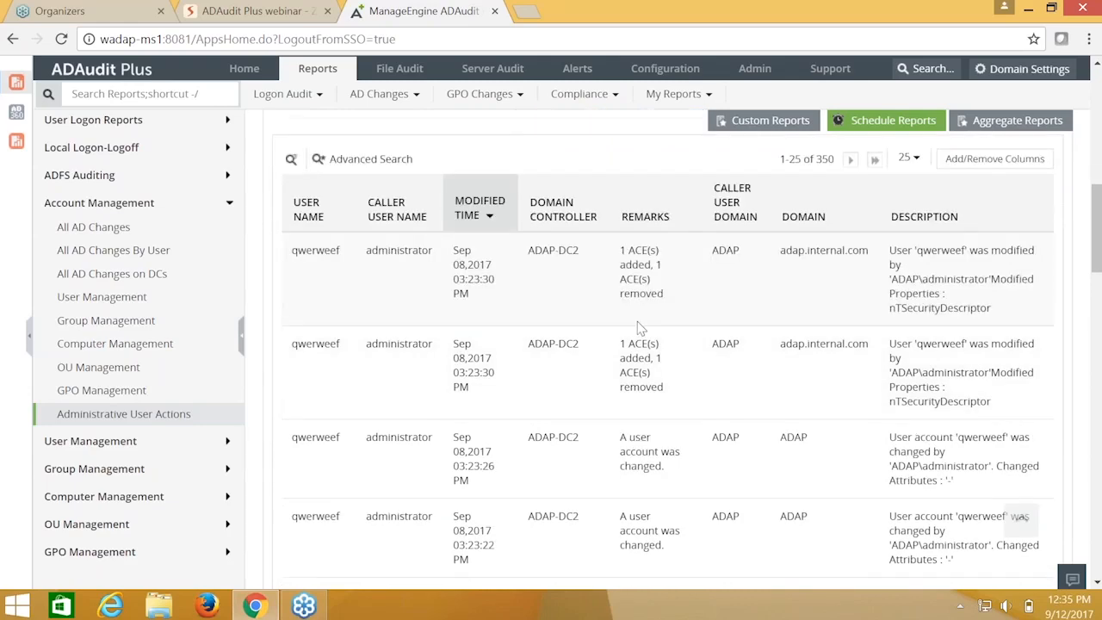
left_click(388, 160)
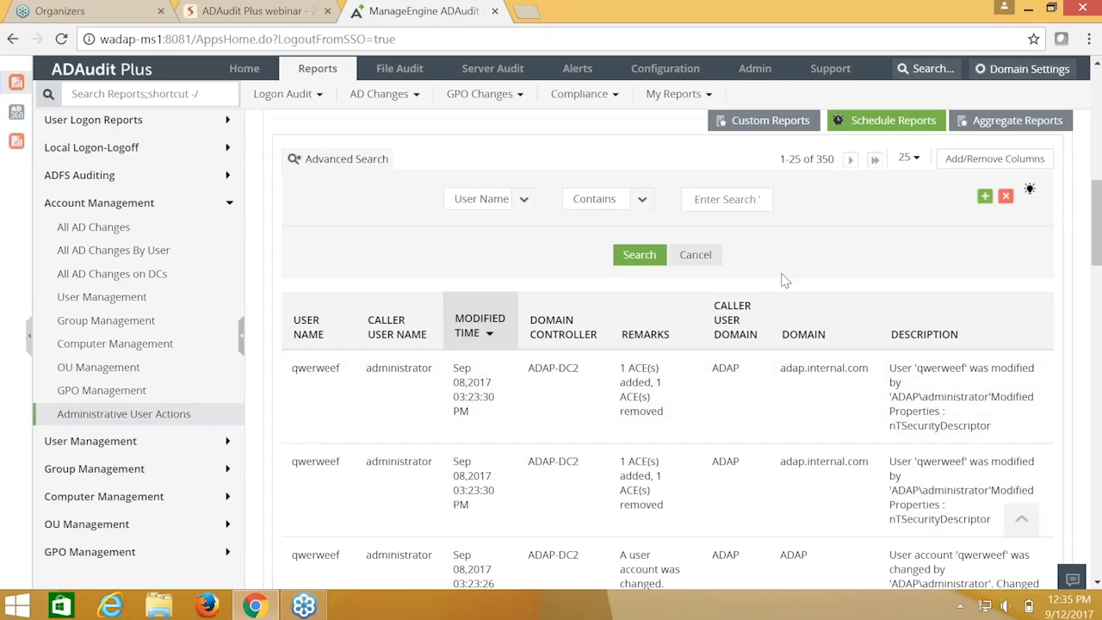
scroll(964, 293, "up", 1)
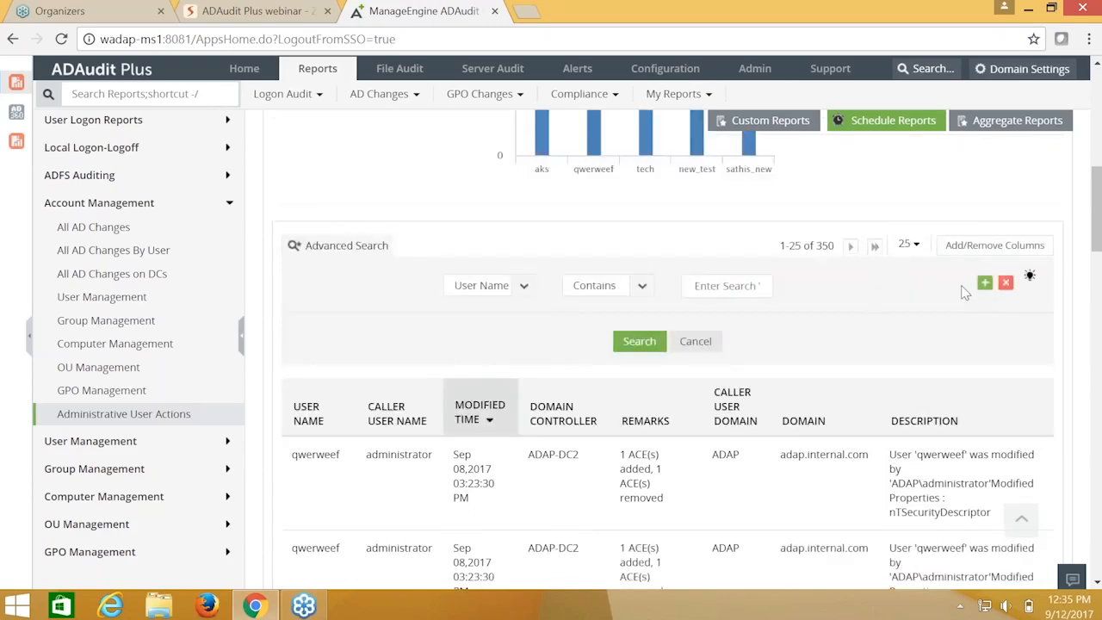
Step: Look through the columns available for the user changes table without changing the selection
left_click(994, 245)
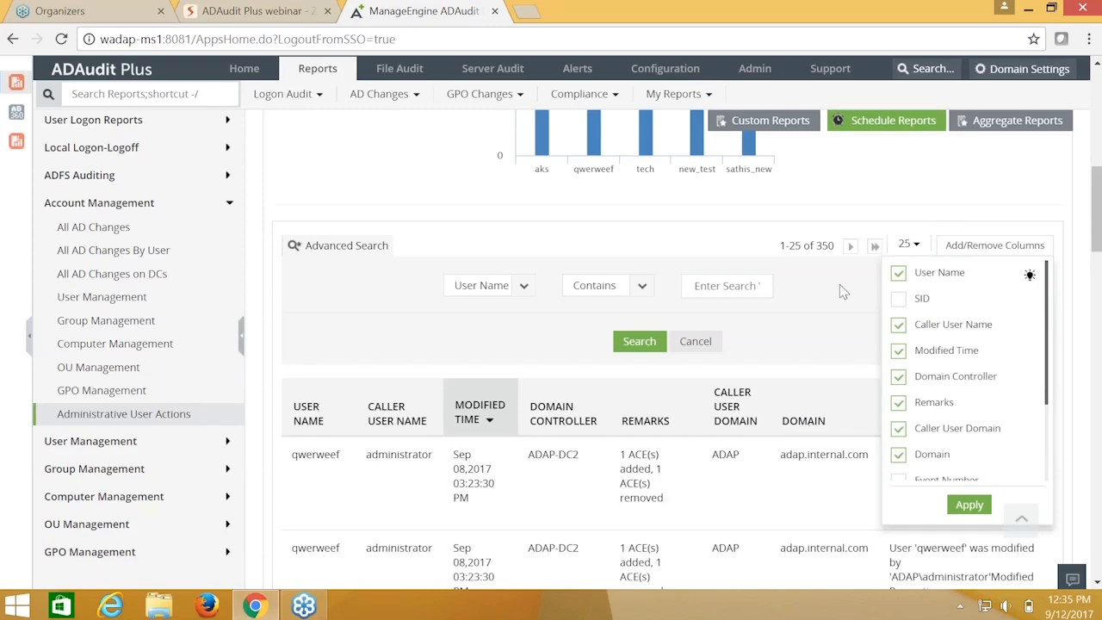
scroll(908, 305, "down", 1)
scroll(909, 306, "down", 3)
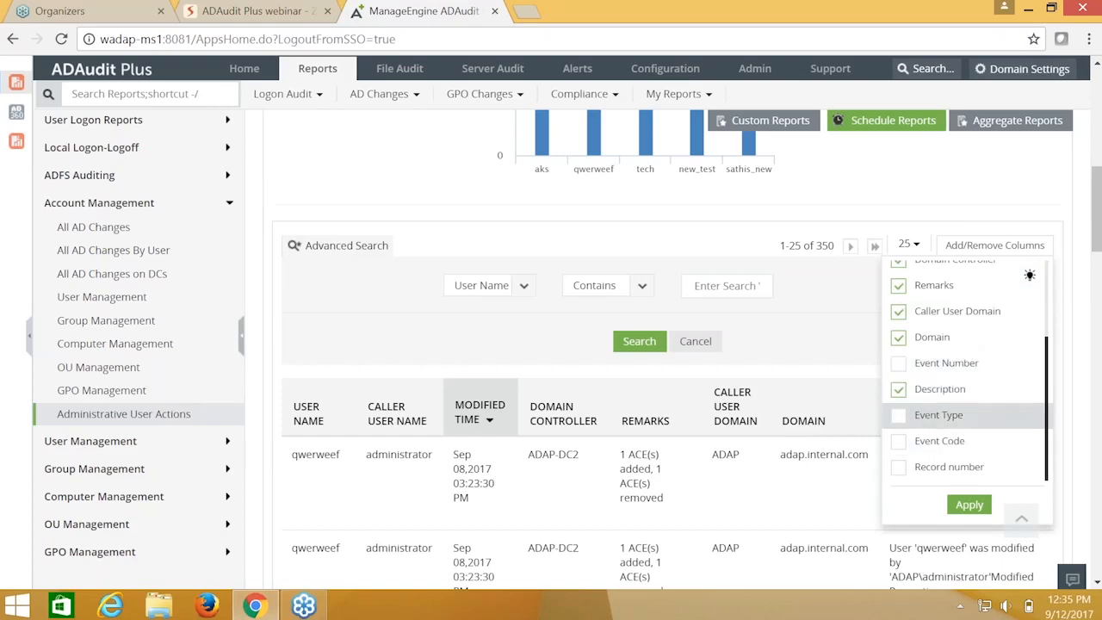
scroll(938, 422, "up", 1)
scroll(938, 370, "up", 3)
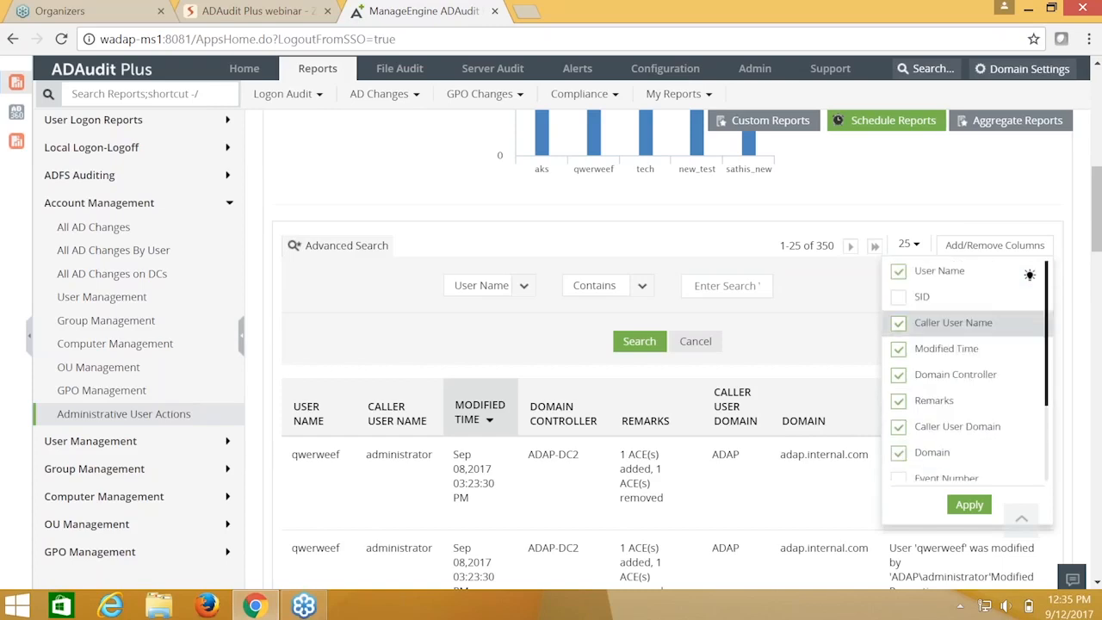
left_click(661, 428)
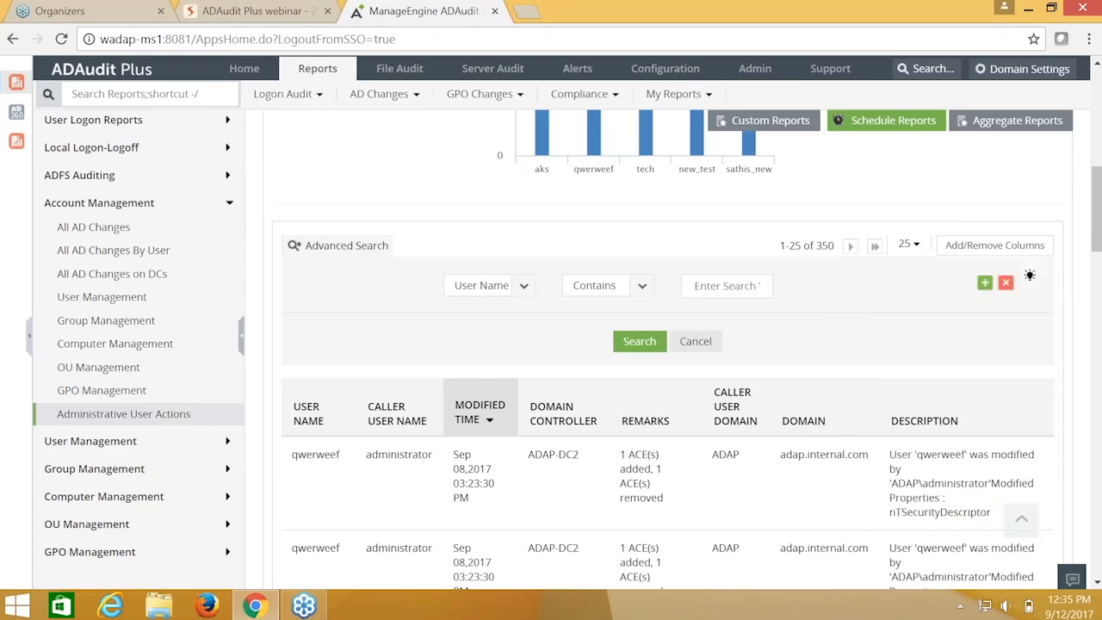
Step: Add the SID column to the user changes table
left_click(994, 245)
left_click(899, 299)
left_click(969, 504)
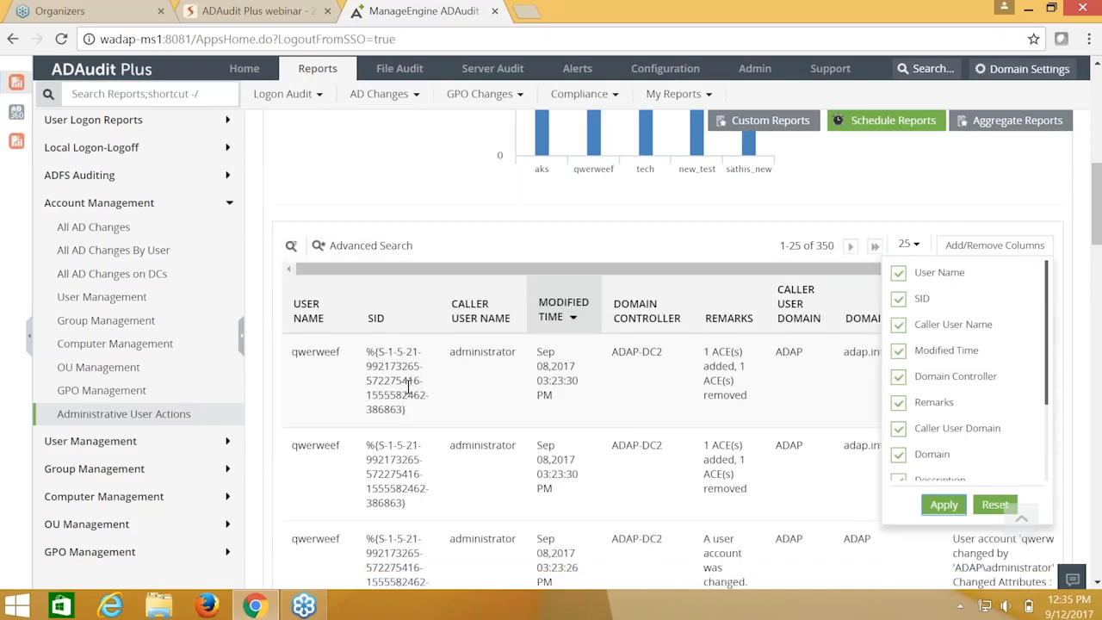
left_click(1023, 202)
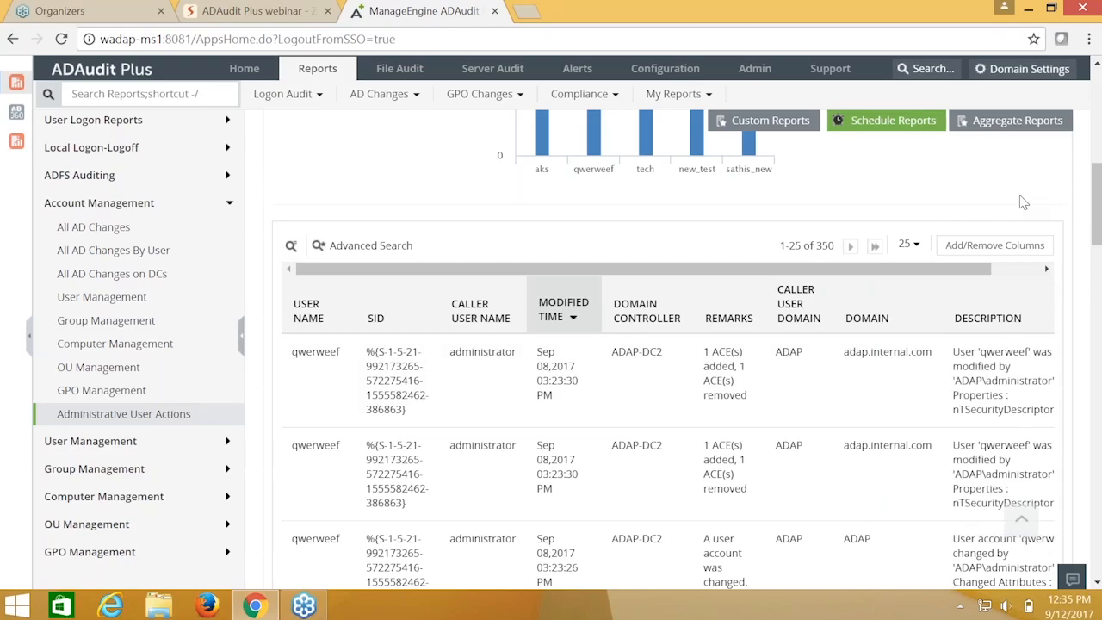
Step: Look back over the Top Users Modified graph and archived data, and switch to the Alerts overview
scroll(1023, 201, "up", 4)
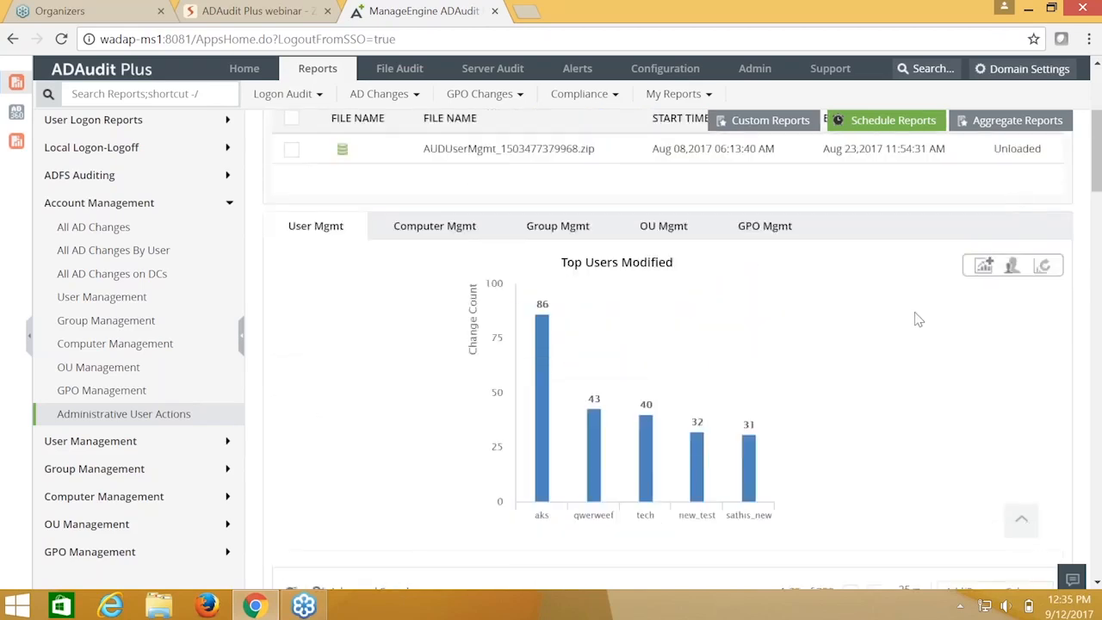
scroll(881, 344, "up", 1)
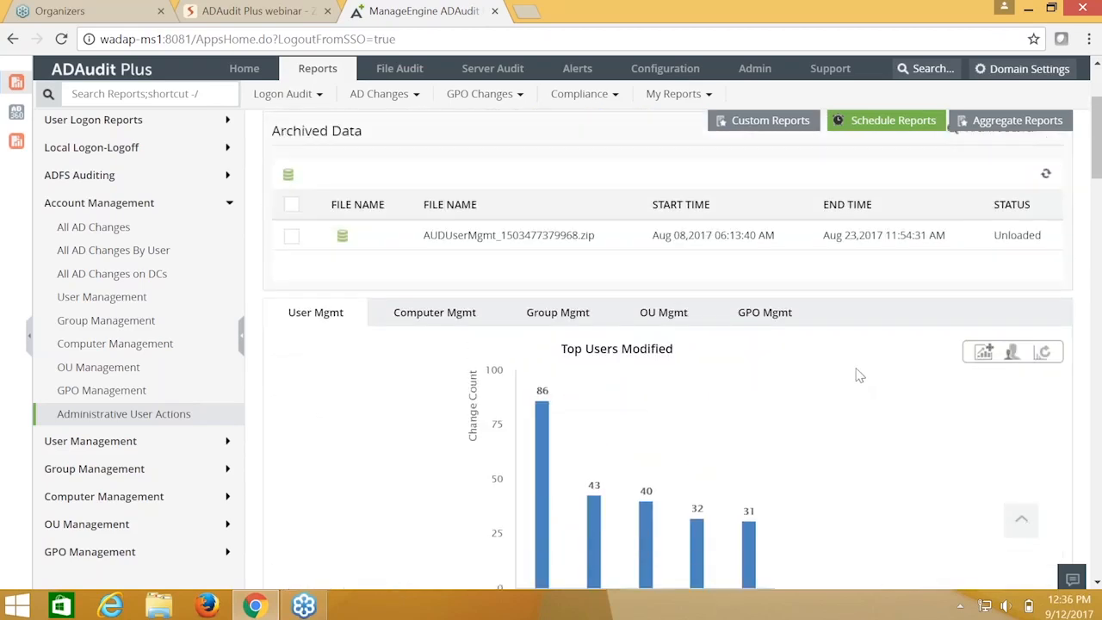
scroll(858, 375, "down", 1)
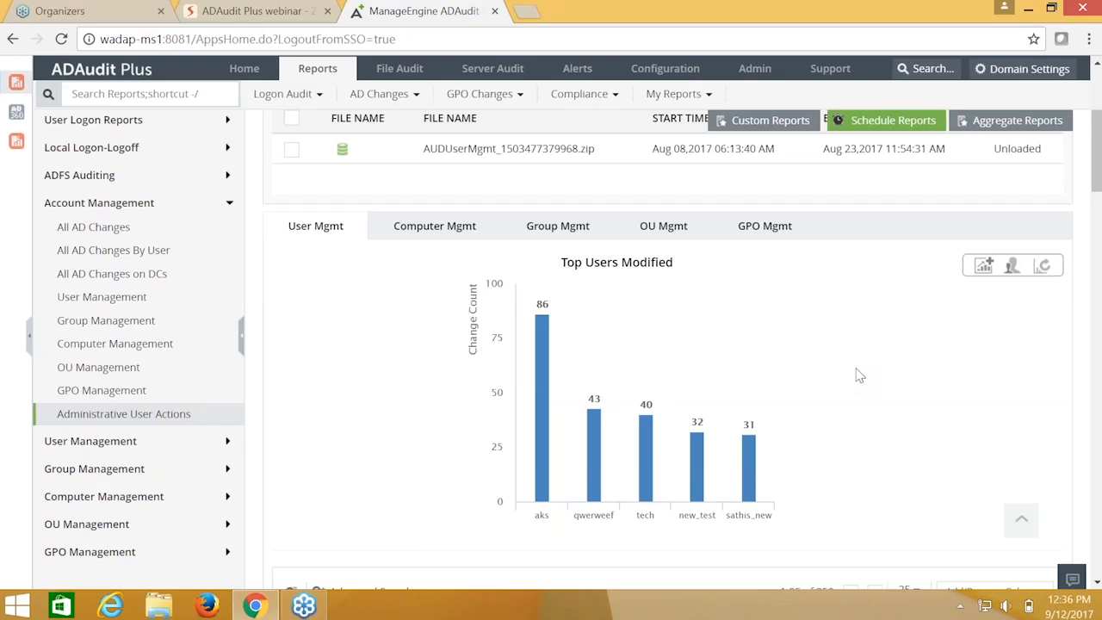
scroll(467, 264, "up", 1)
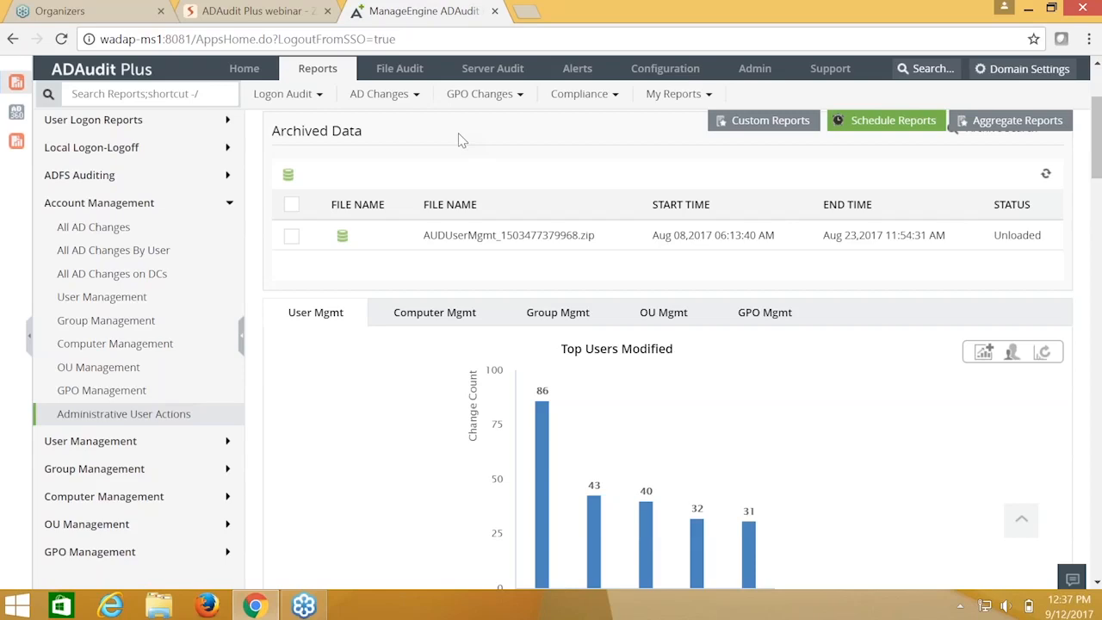
scroll(635, 143, "up", 2)
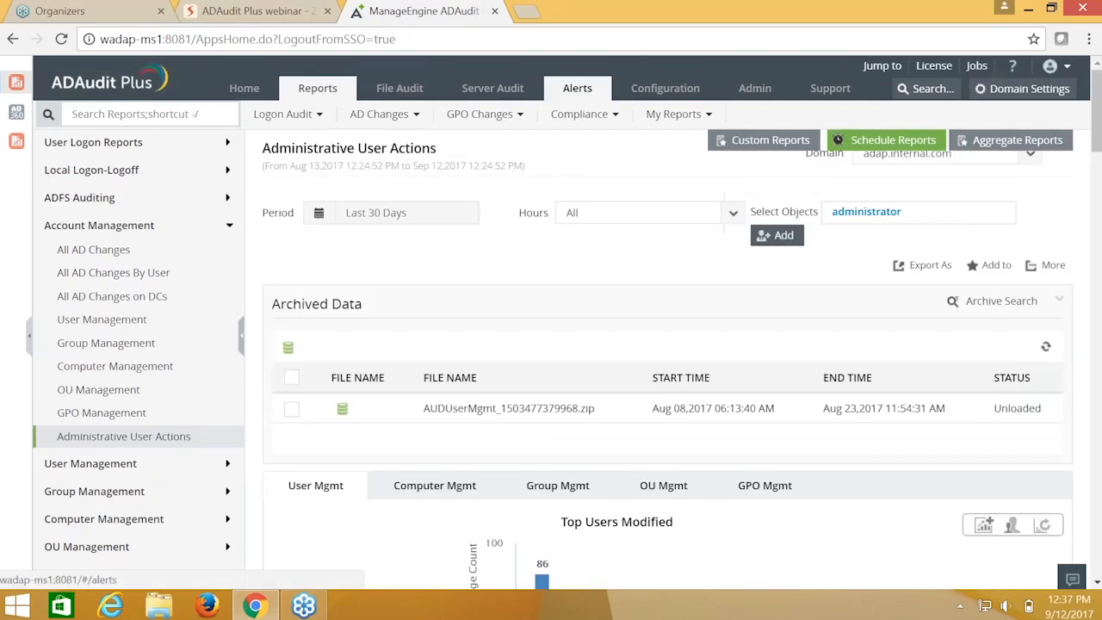
left_click(577, 88)
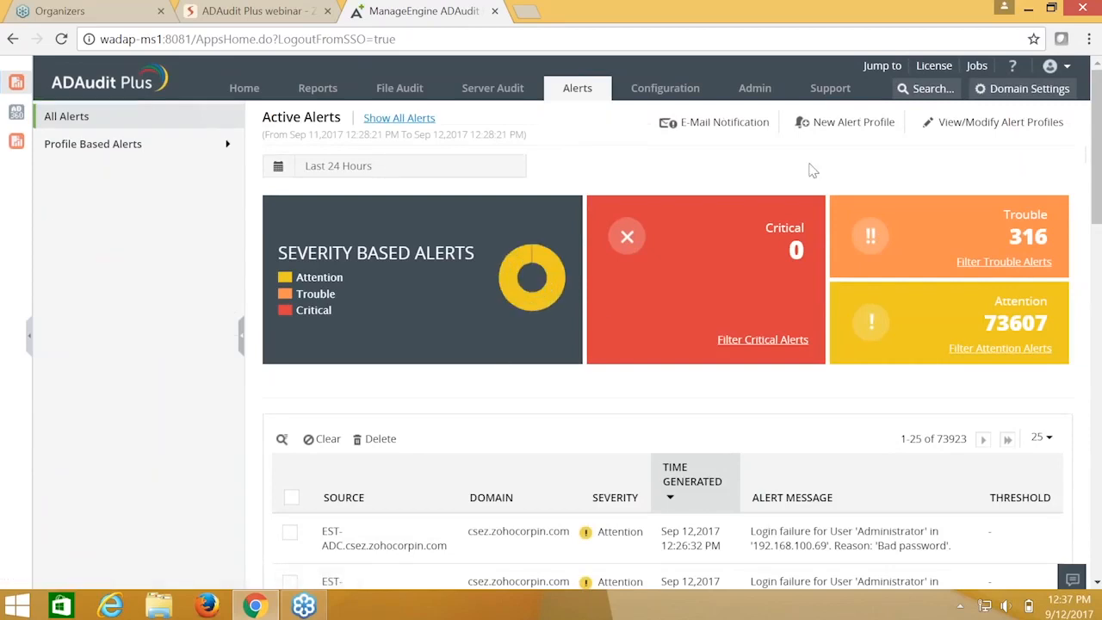
Step: Start a new alert profile named "Escalation of privilege" with the description "test" and Critical severity
left_click(859, 138)
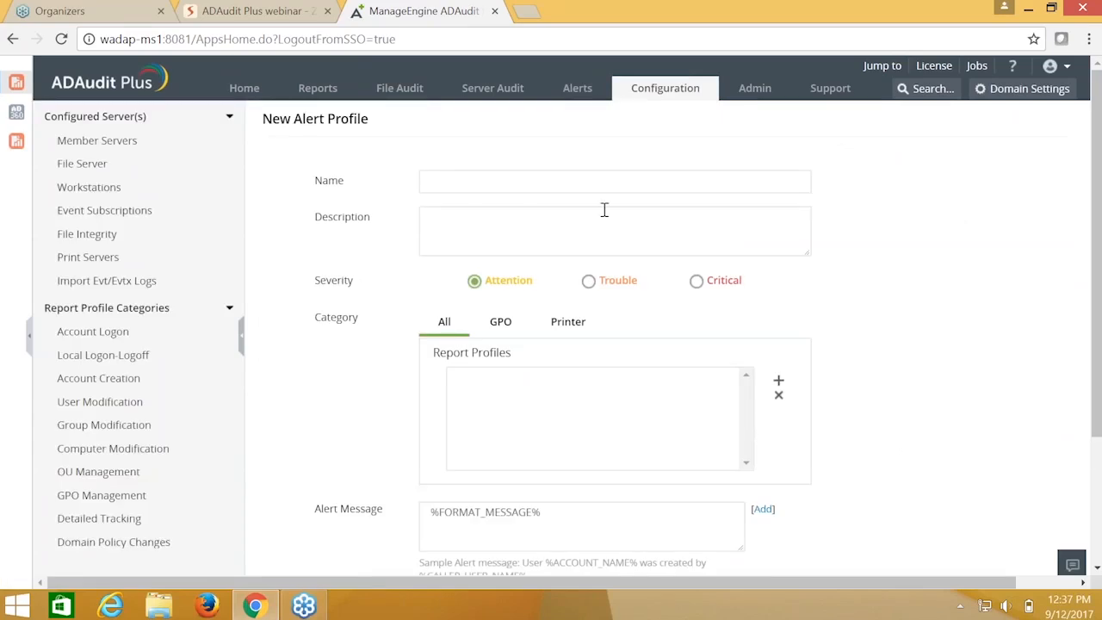
left_click(602, 183)
type("Escalation of privilege")
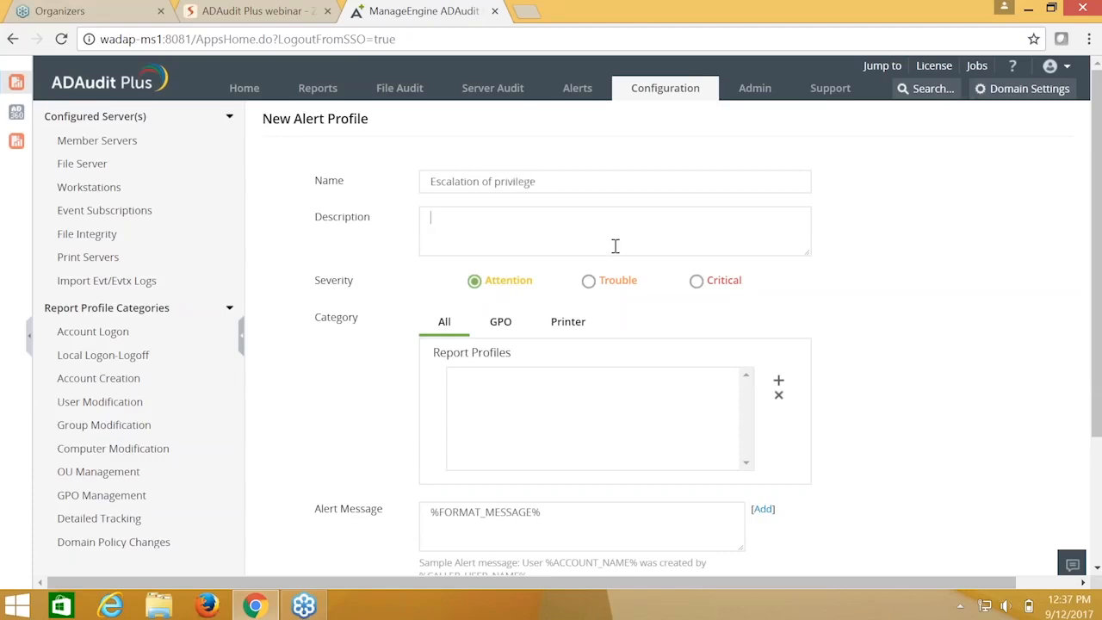
type("test")
scroll(459, 263, "down", 1)
scroll(458, 263, "up", 1)
left_click(693, 284)
Step: Add the Modified Admin Groups and Modified Security Groups report profiles from the Group Modification category to the alert profile
scroll(974, 267, "down", 1)
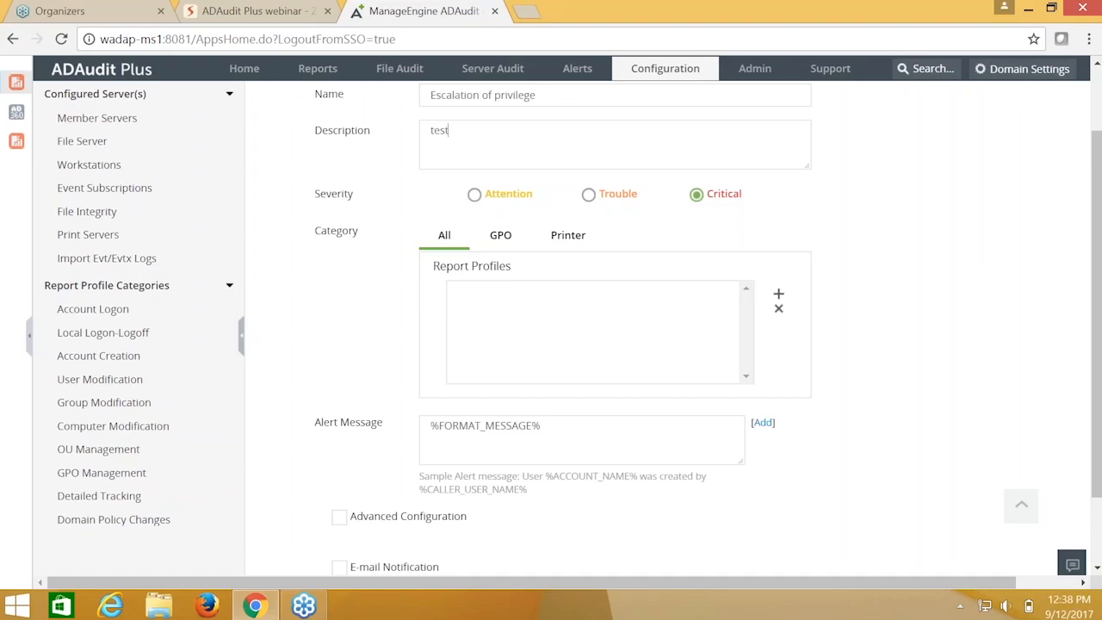
left_click(778, 297)
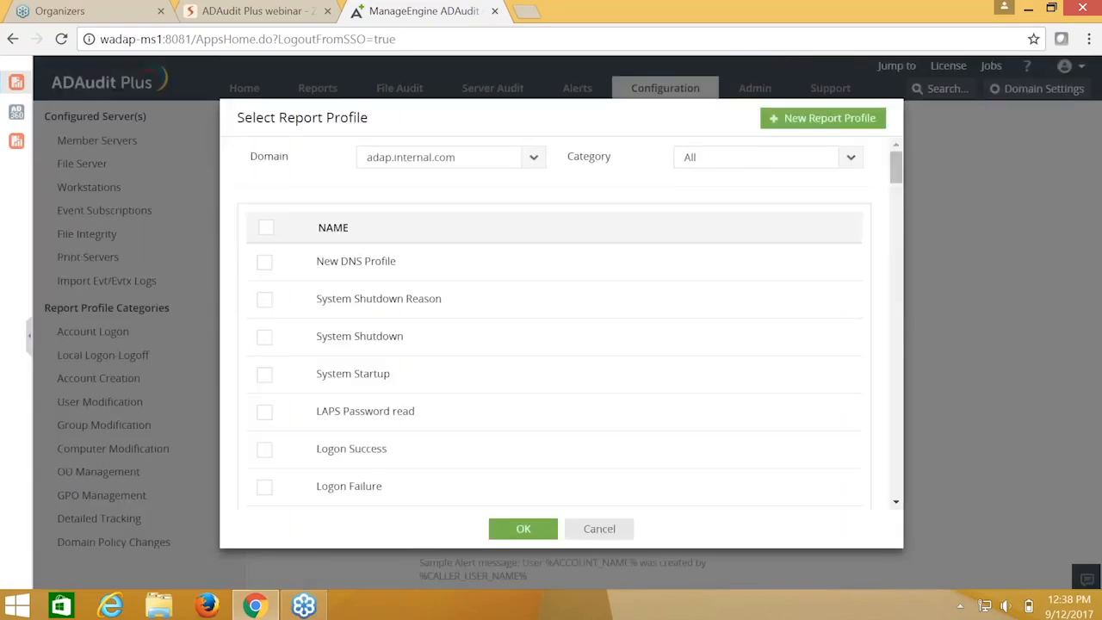
left_click(851, 157)
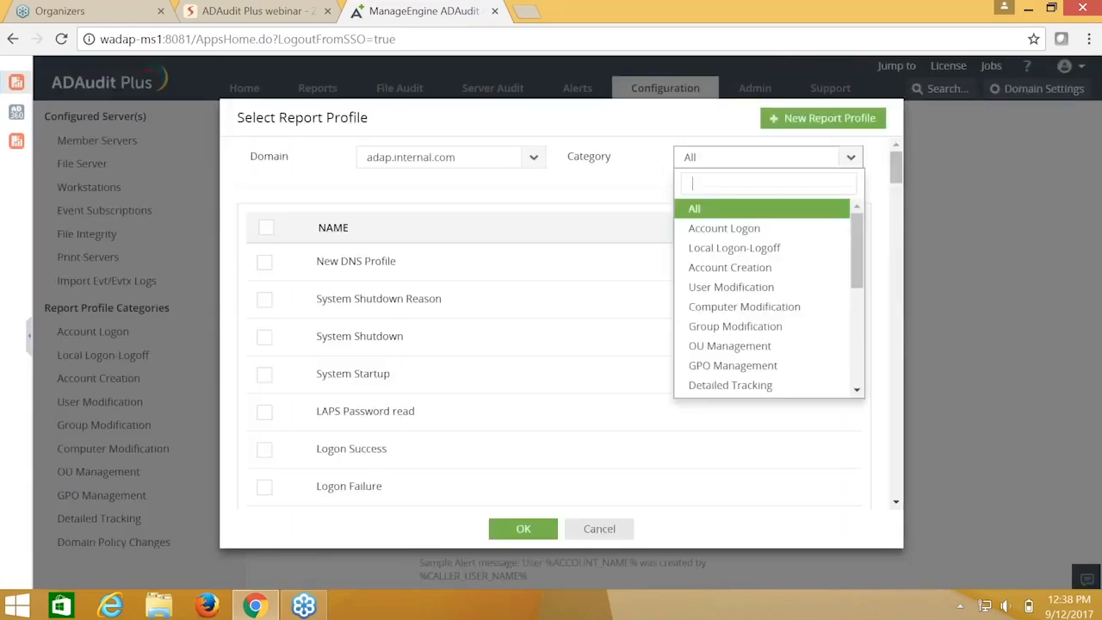
left_click(786, 327)
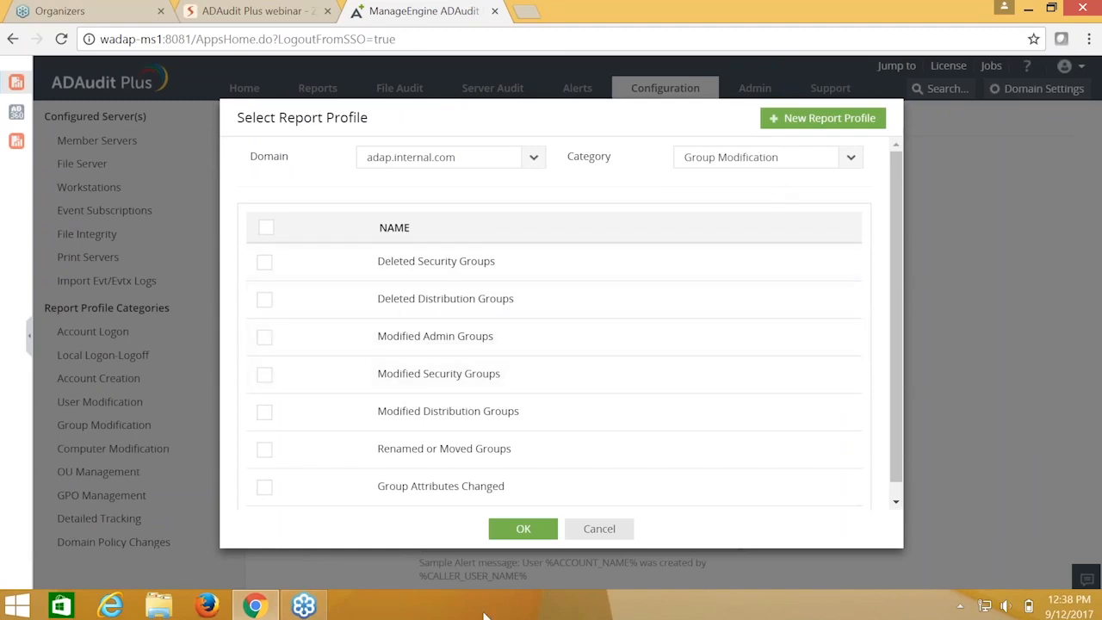
left_click(263, 339)
left_click(265, 377)
left_click(522, 529)
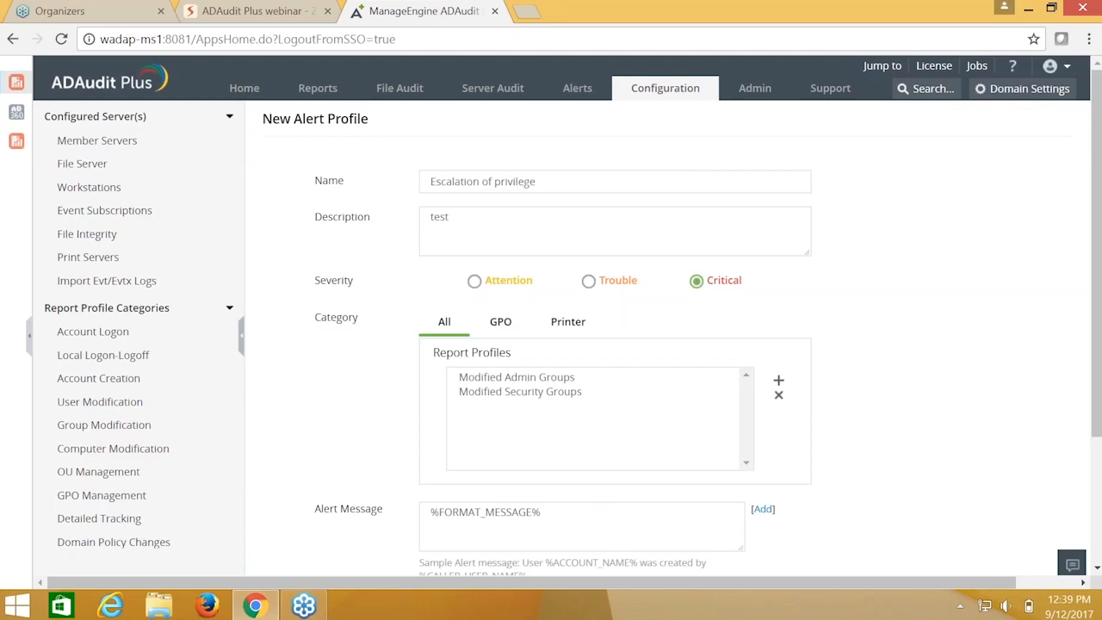
Step: Enable Advanced Configuration for the alert profile and turn on User Based Alerts
scroll(657, 450, "down", 1)
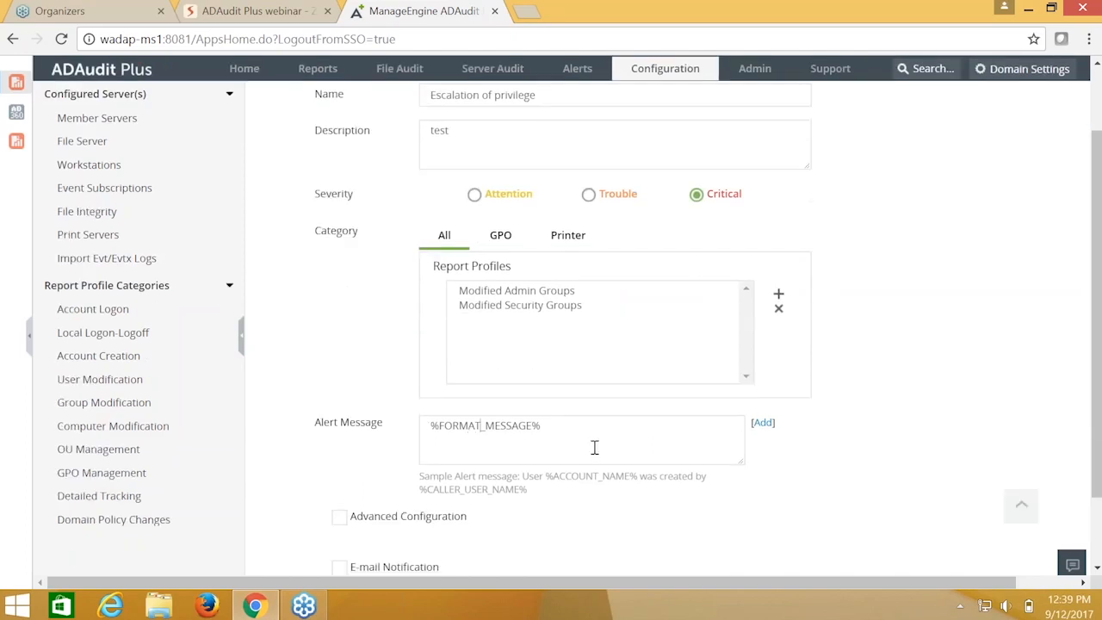
scroll(594, 447, "down", 1)
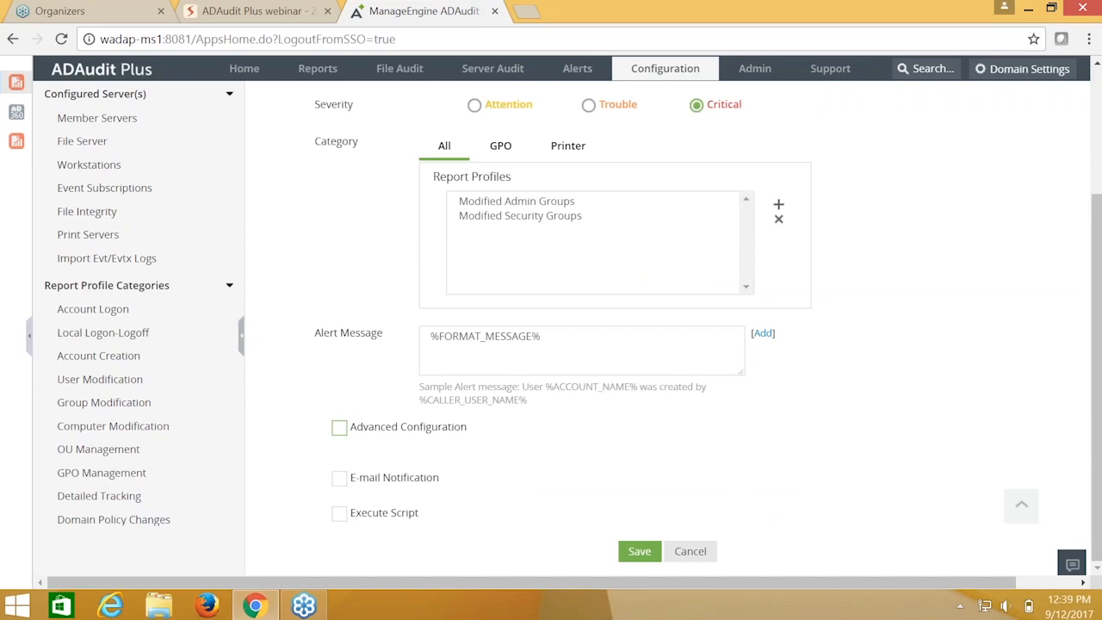
left_click(339, 427)
scroll(324, 285, "down", 1)
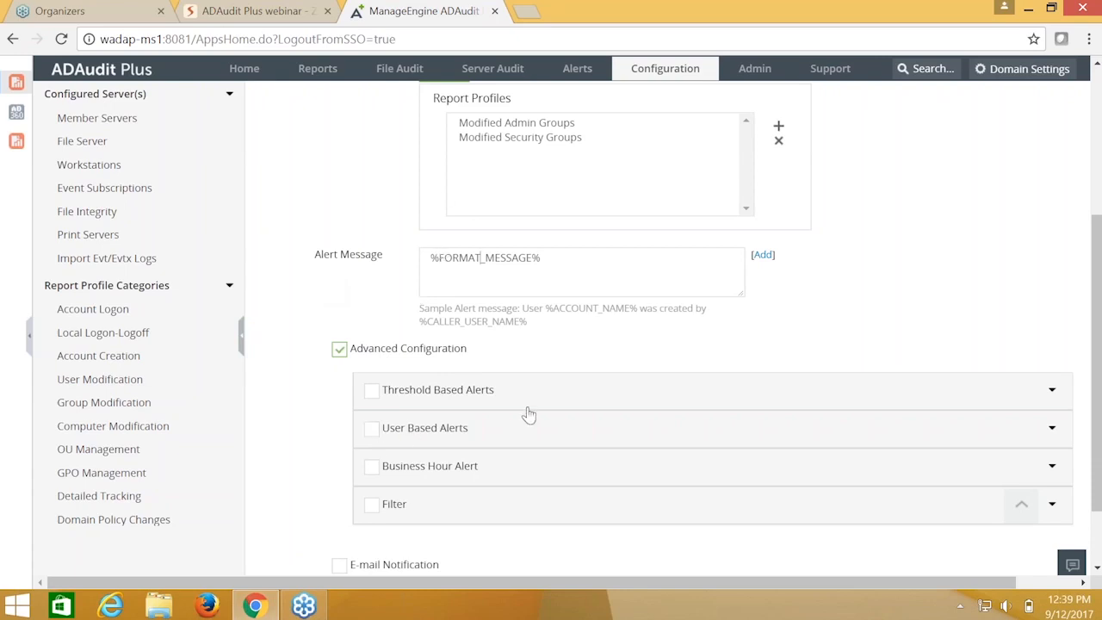
left_click(436, 429)
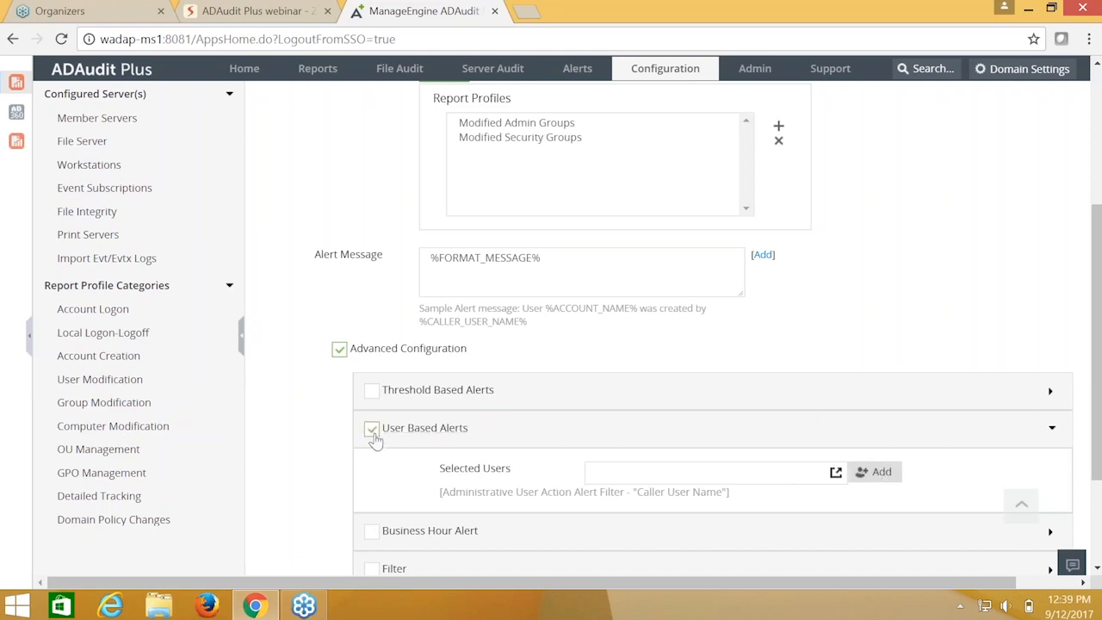
Step: Add the users 1qwe and 2qwe to the user based alerts
left_click(876, 472)
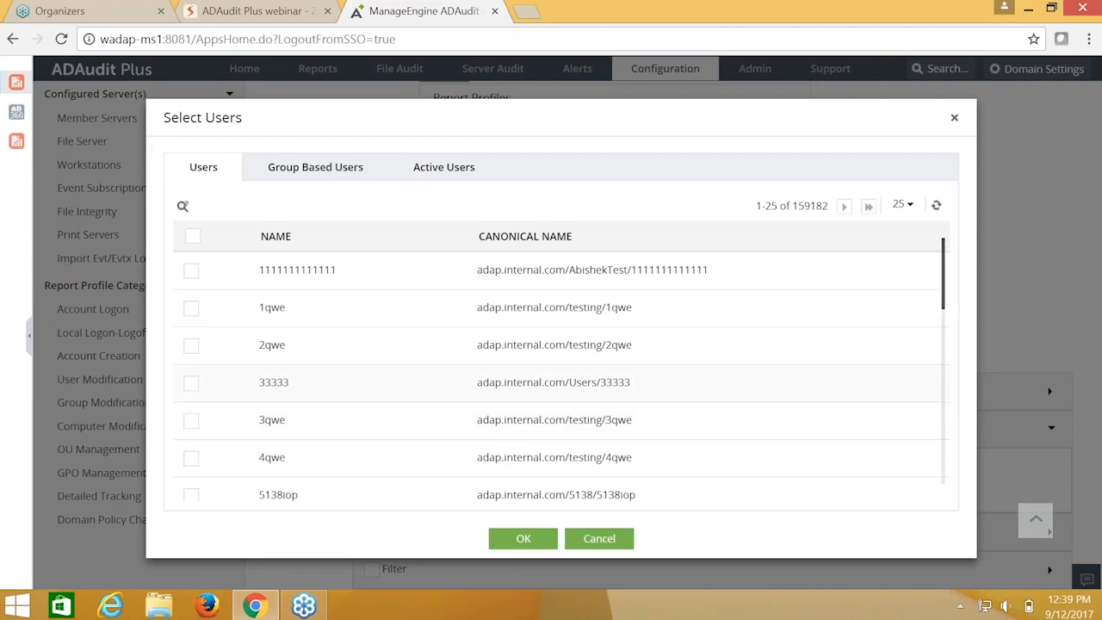
left_click(191, 307)
left_click(191, 344)
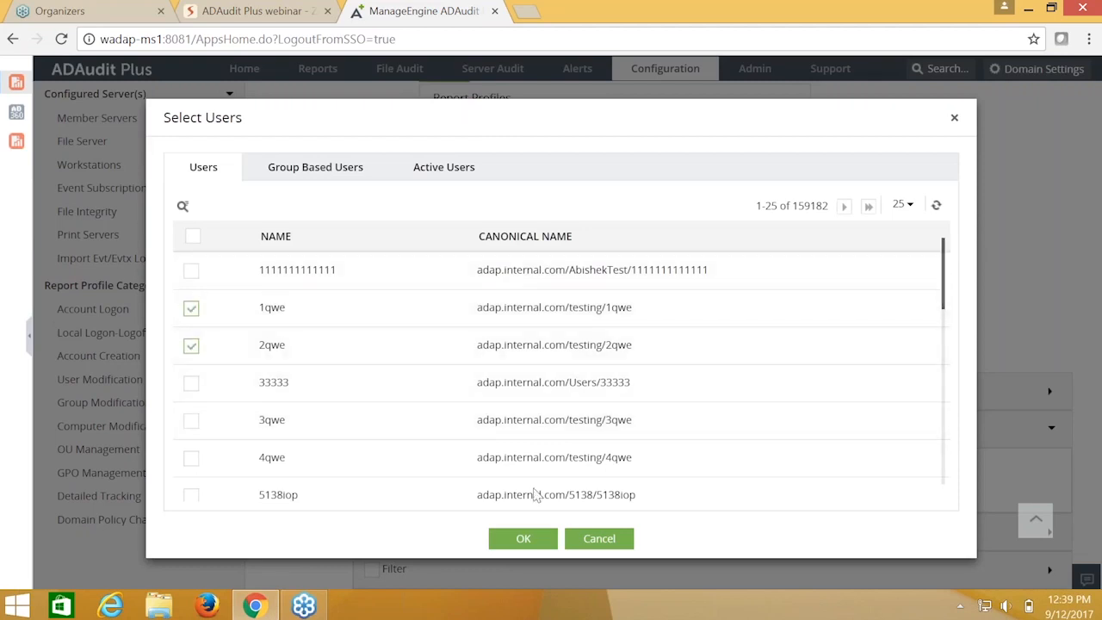
left_click(524, 538)
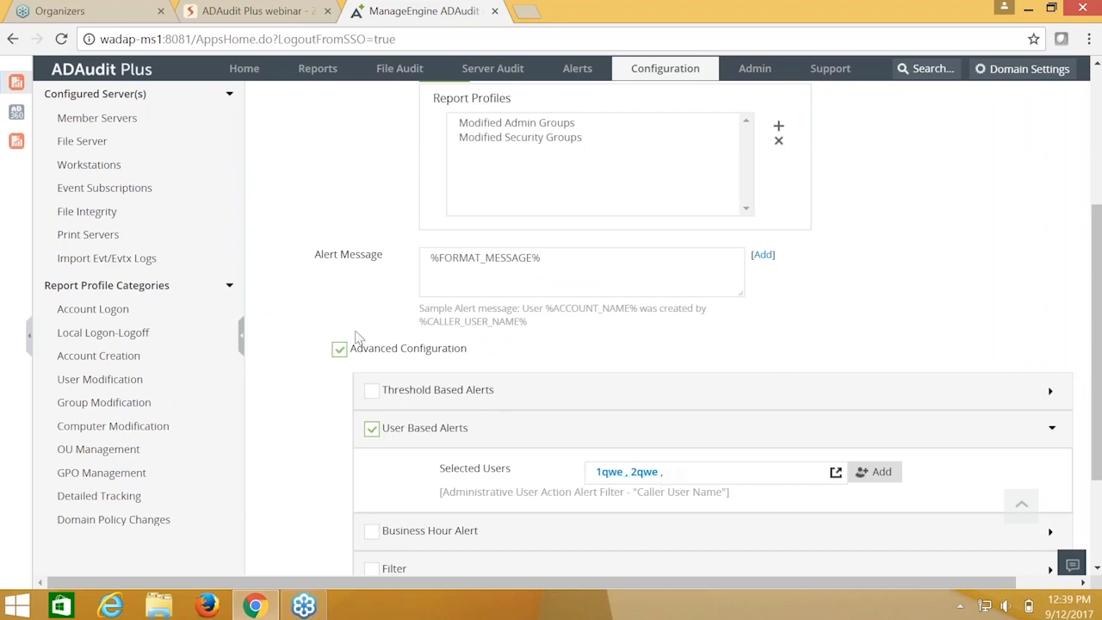
Step: Review the new alert profile's severity, report profiles, alert message, advanced configuration and notification options
scroll(336, 308, "down", 1)
scroll(337, 308, "down", 1)
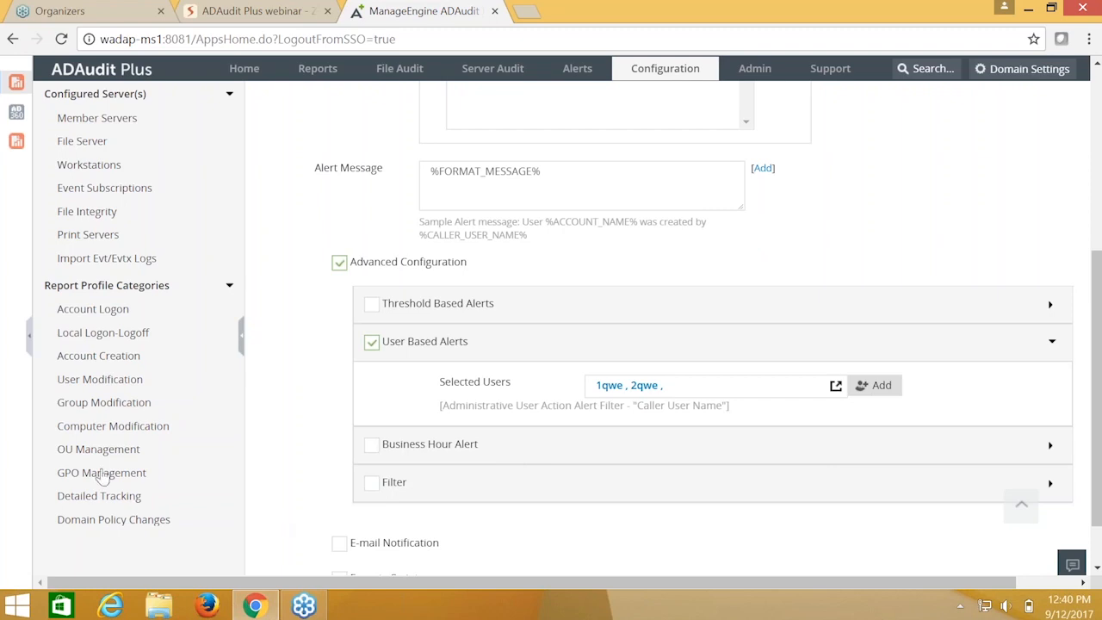
scroll(819, 485, "up", 4)
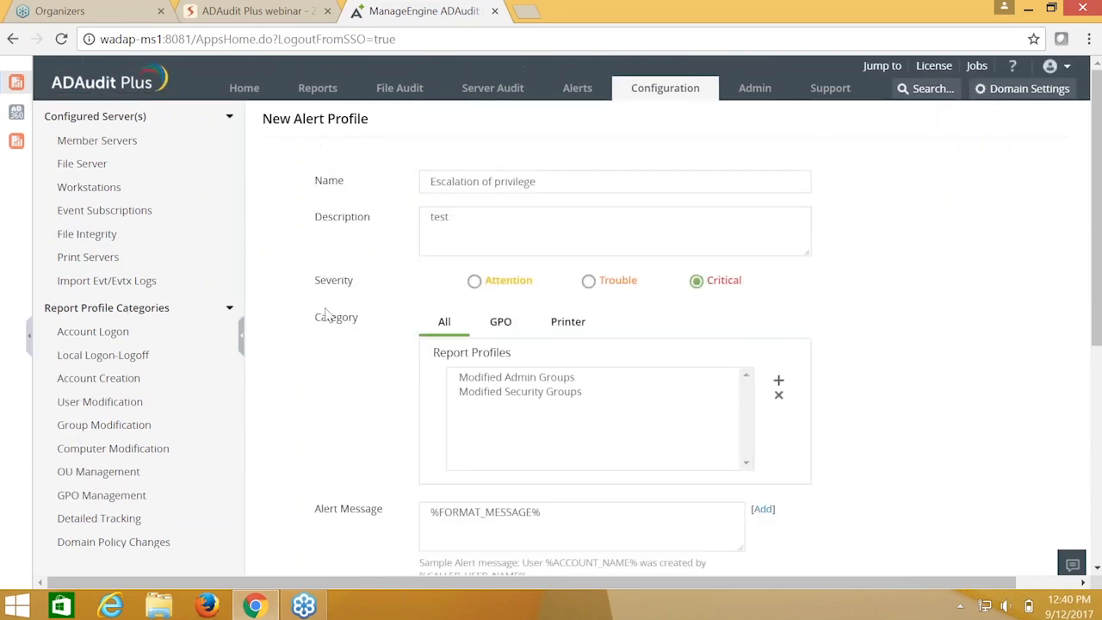
scroll(336, 318, "down", 5)
scroll(347, 328, "up", 2)
scroll(345, 332, "up", 2)
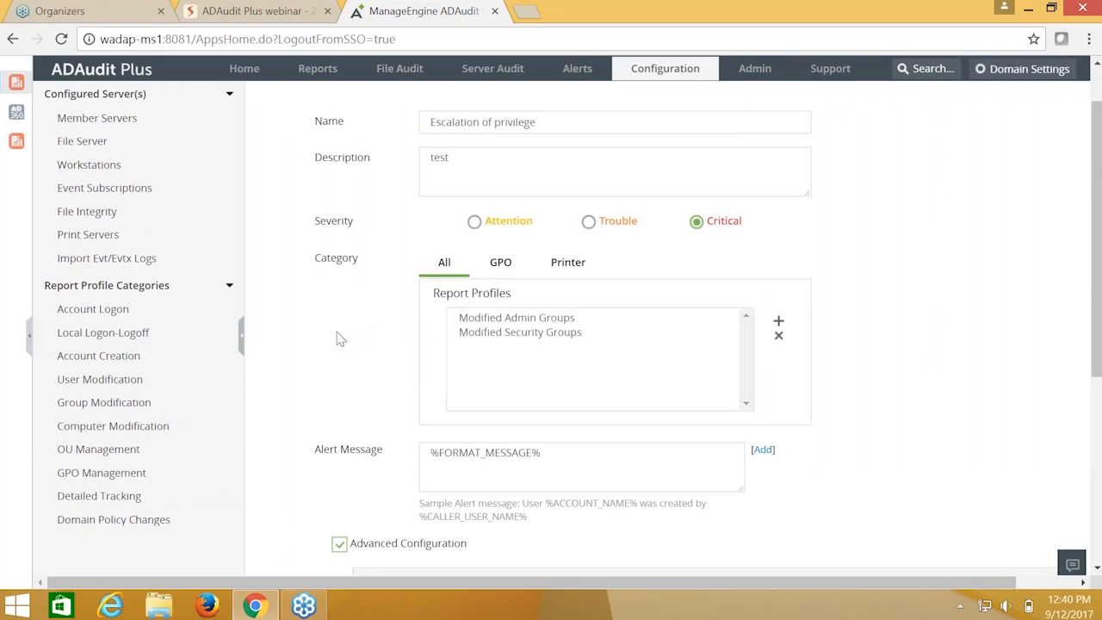
scroll(877, 289, "down", 2)
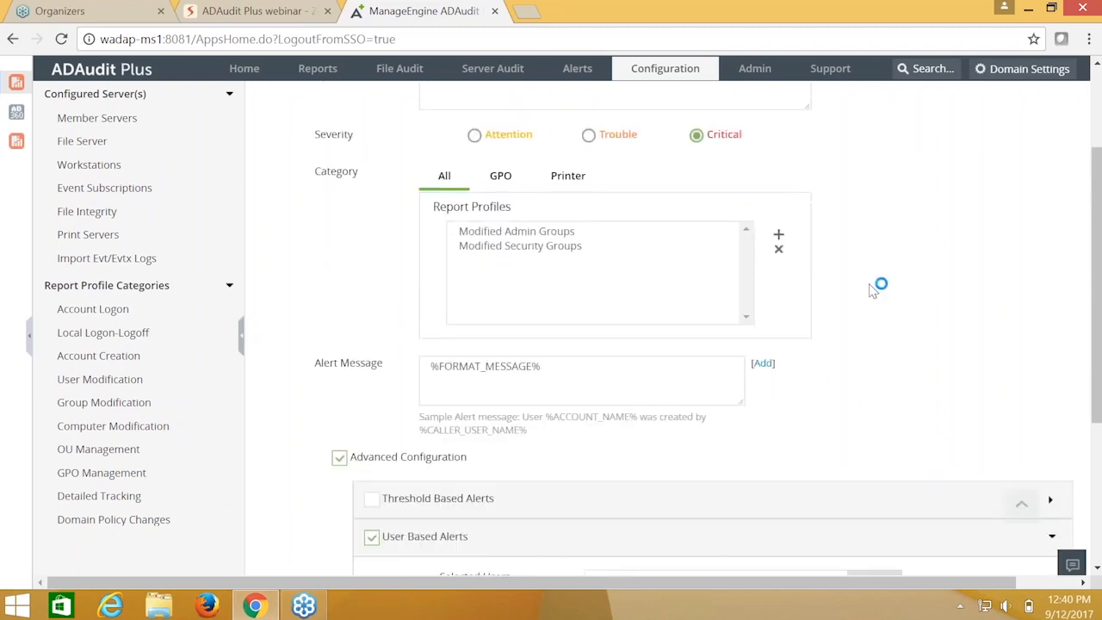
scroll(875, 290, "down", 2)
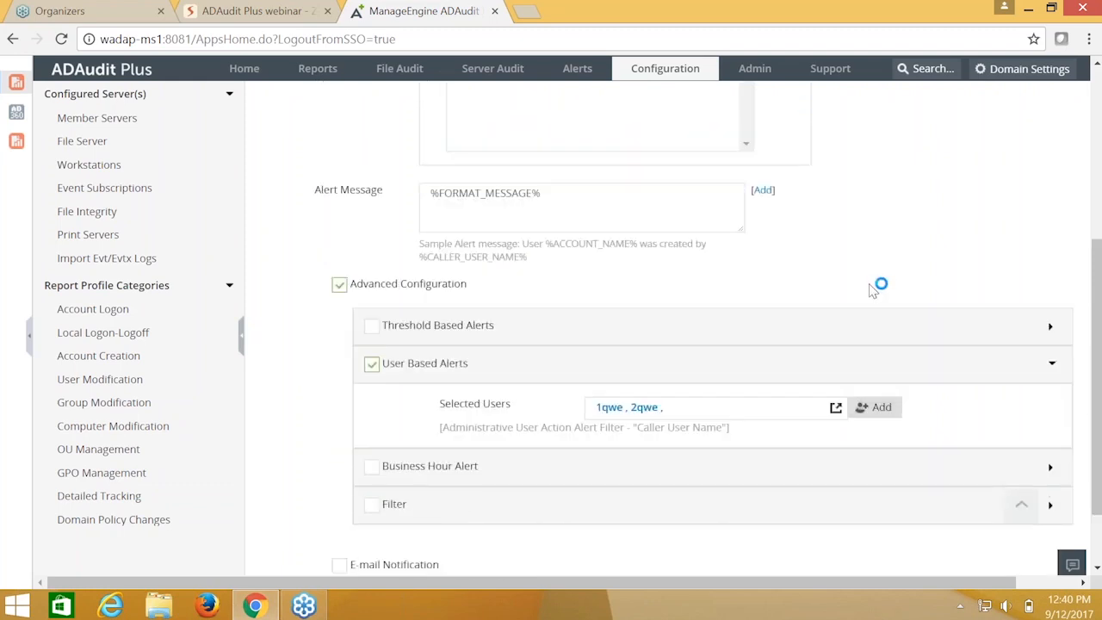
Step: Turn on E-mail Notification for the alert profile and review its recipient, subject, format and content options
scroll(868, 288, "down", 1)
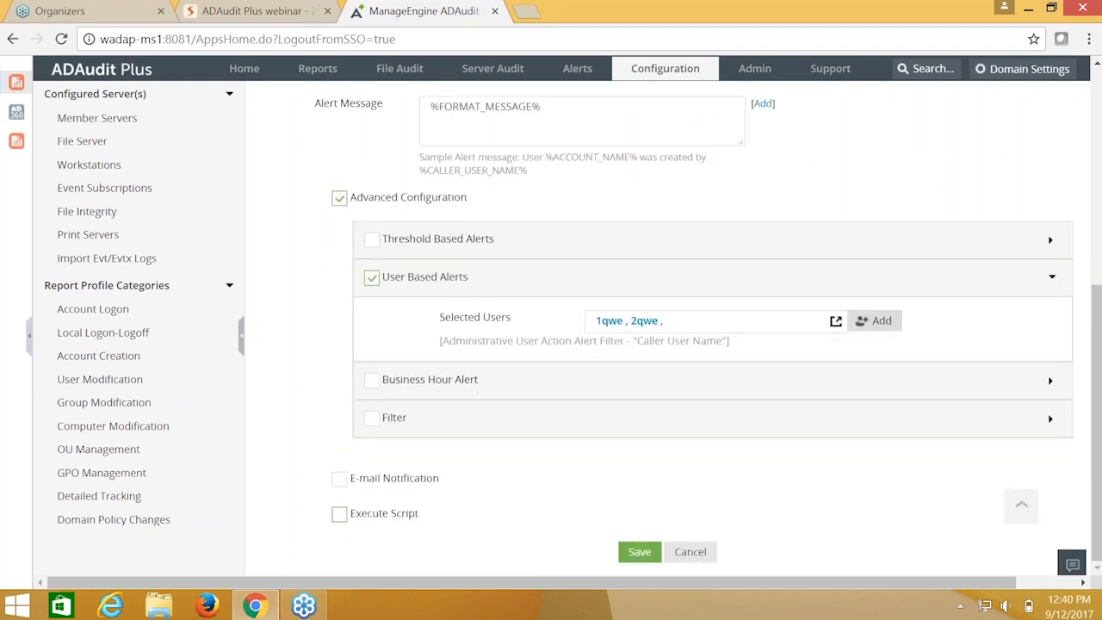
left_click(339, 478)
scroll(602, 457, "down", 2)
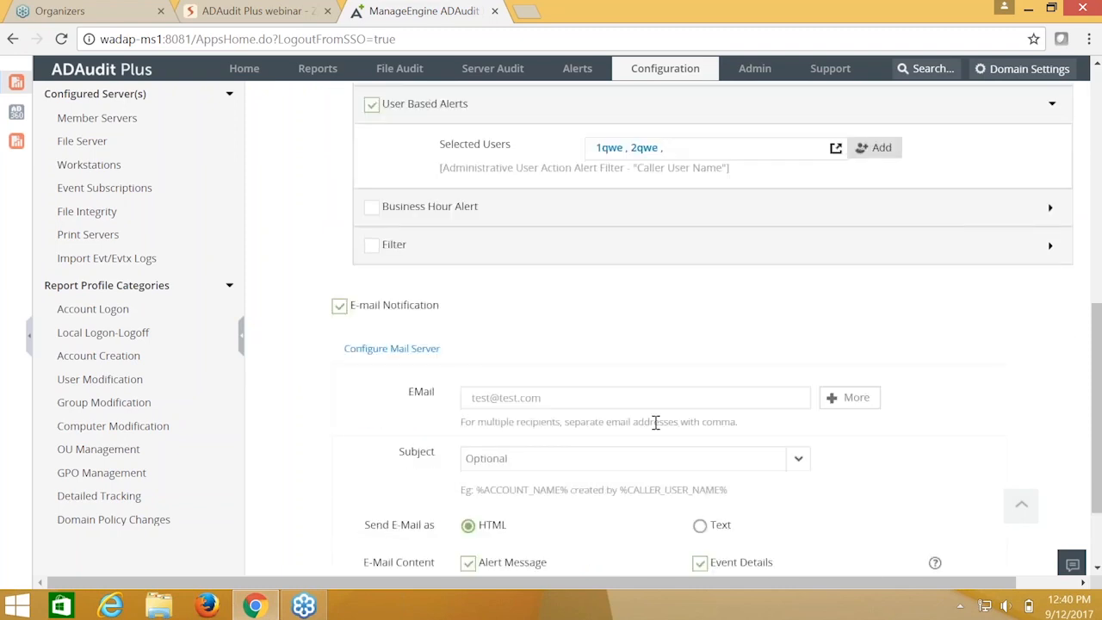
scroll(489, 361, "down", 2)
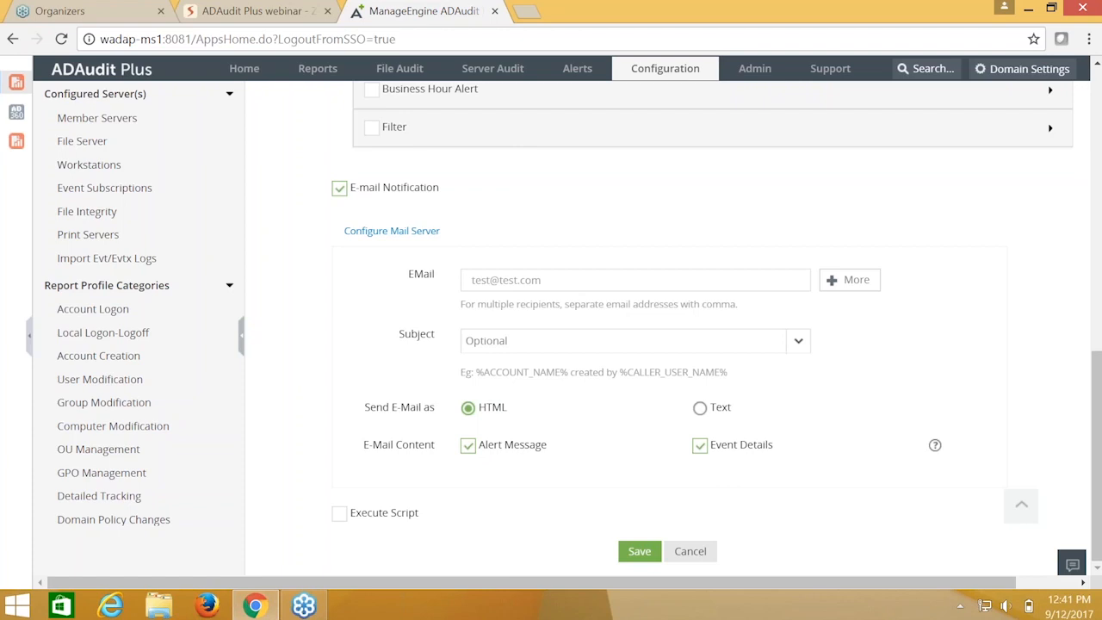
scroll(654, 344, "up", 3)
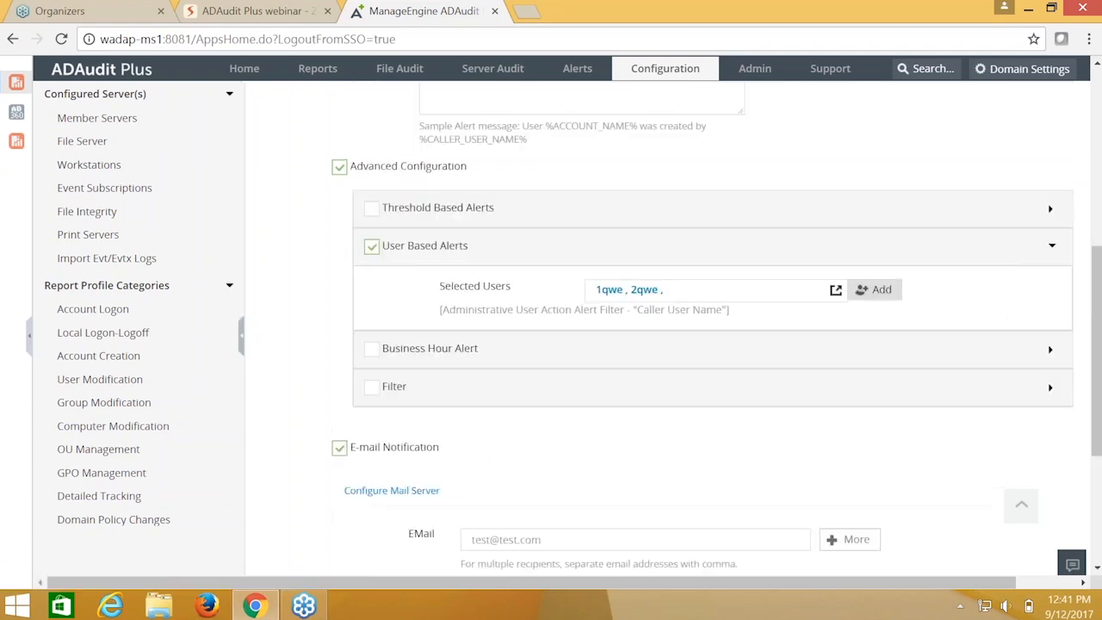
scroll(373, 275, "up", 5)
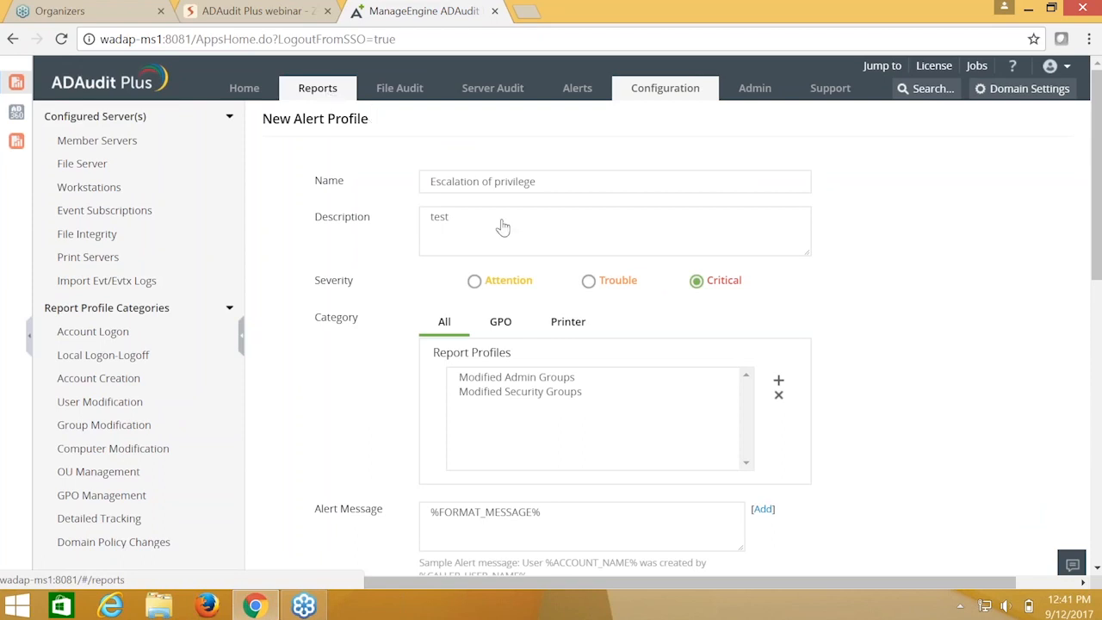
Step: Open the User Management report from the SOX compliance reports and examine its archived data and user changes chart
left_click(340, 93)
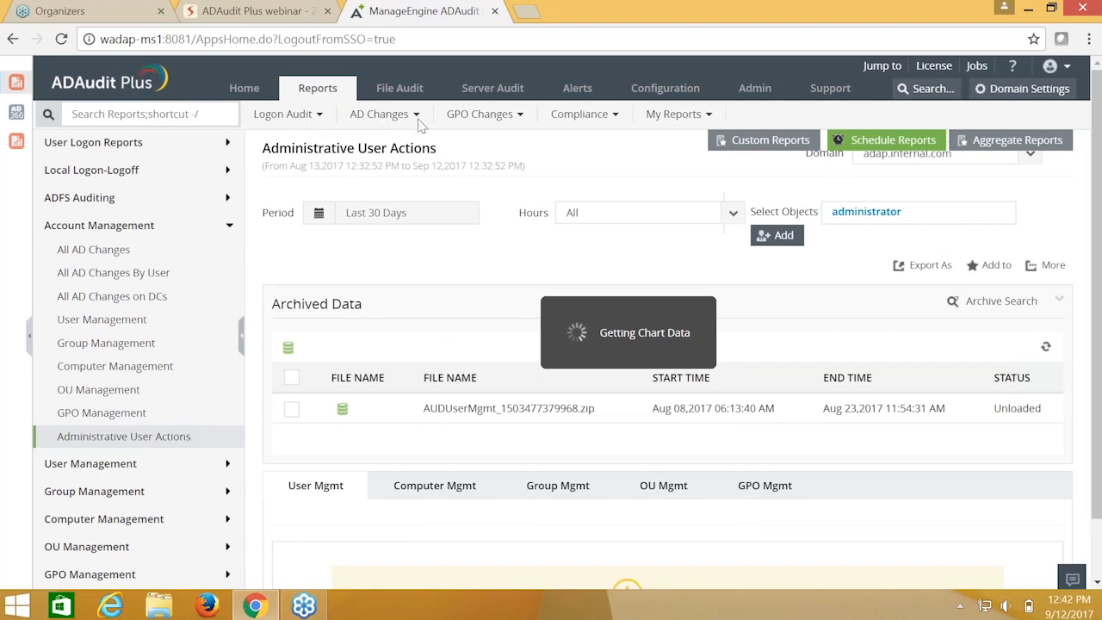
left_click(615, 115)
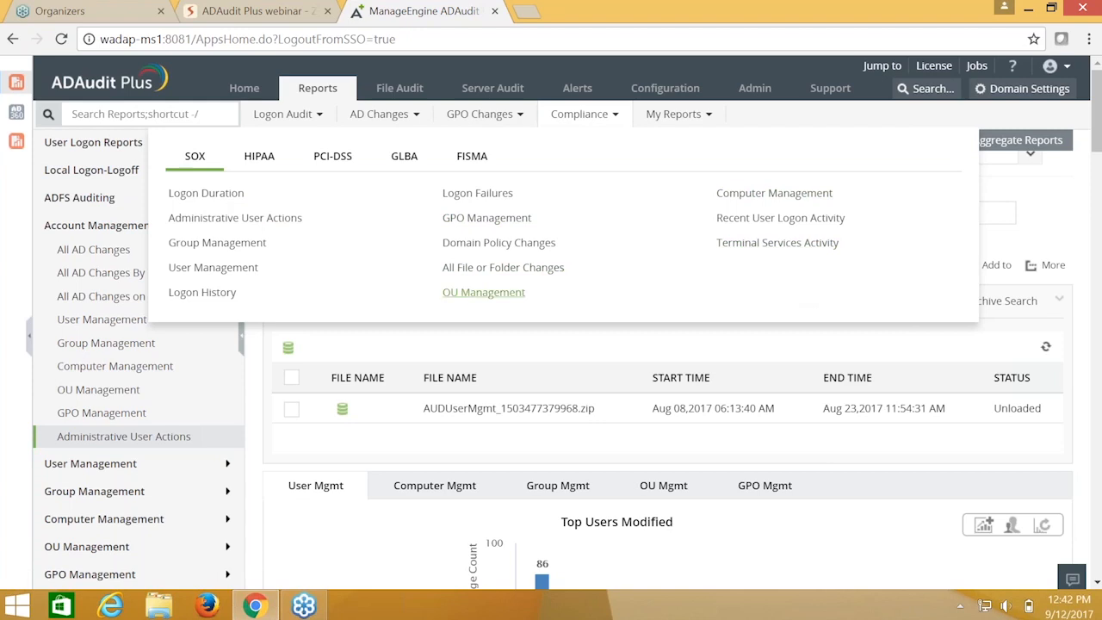
left_click(239, 270)
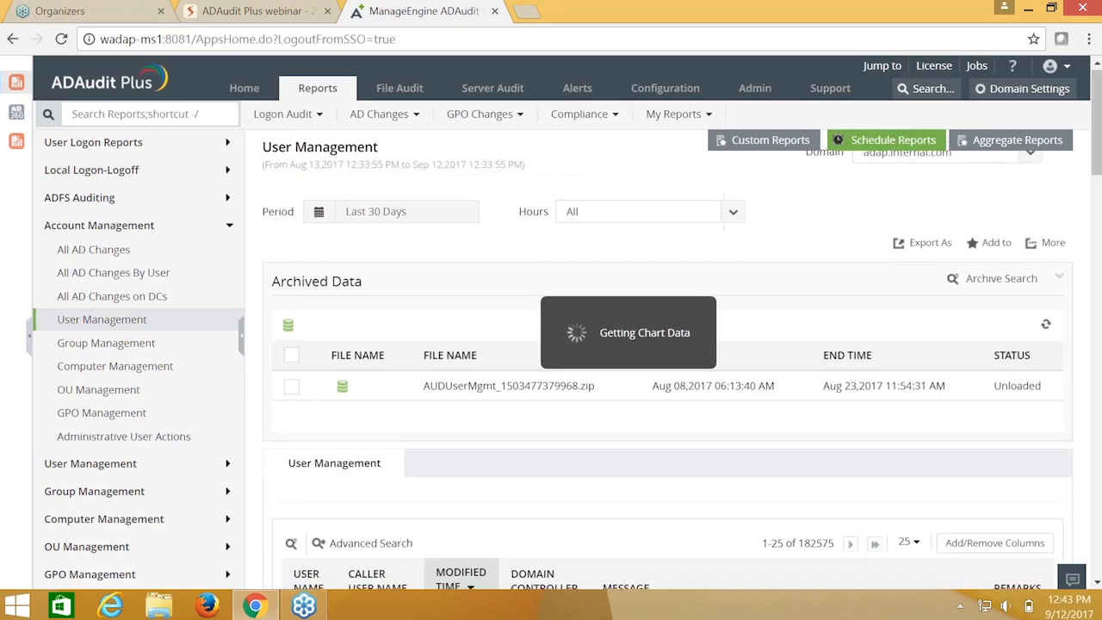
scroll(667, 362, "down", 1)
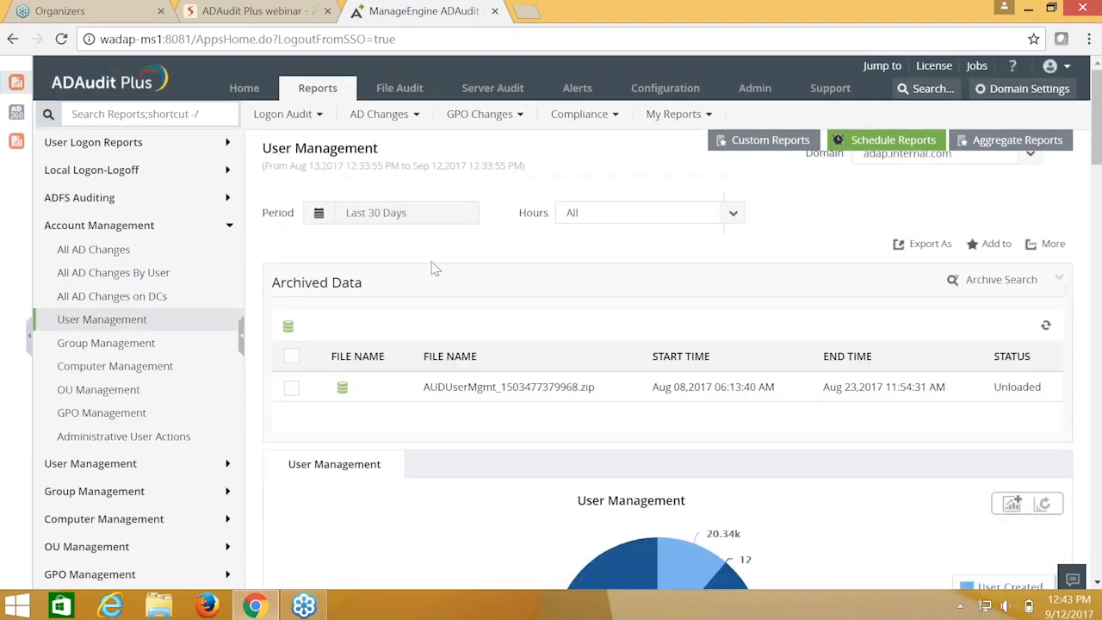
scroll(472, 266, "down", 2)
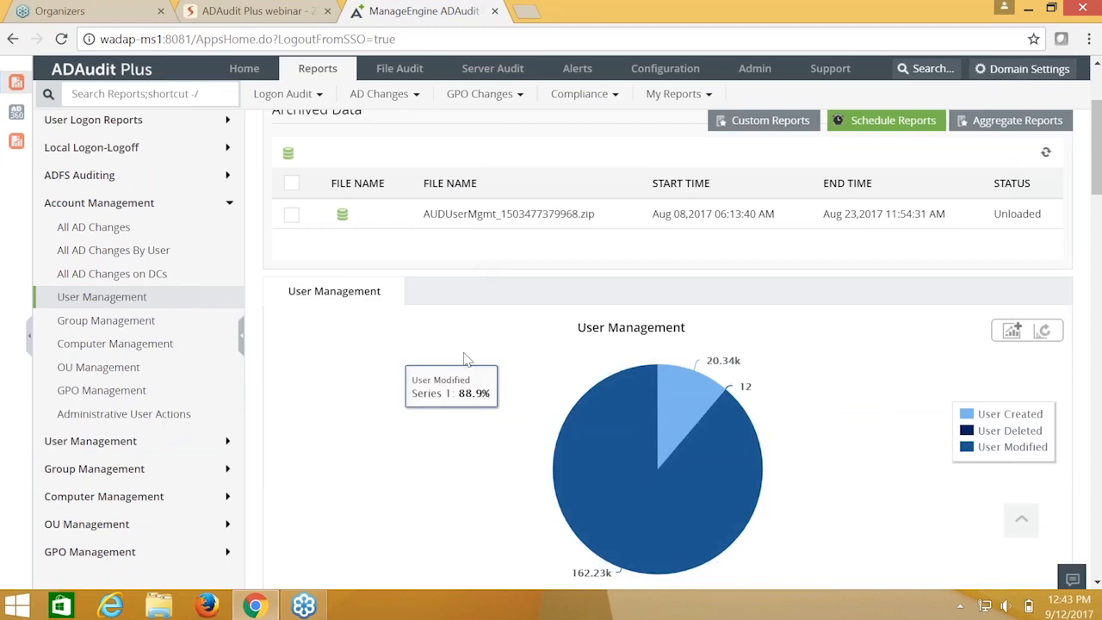
scroll(637, 465, "up", 1)
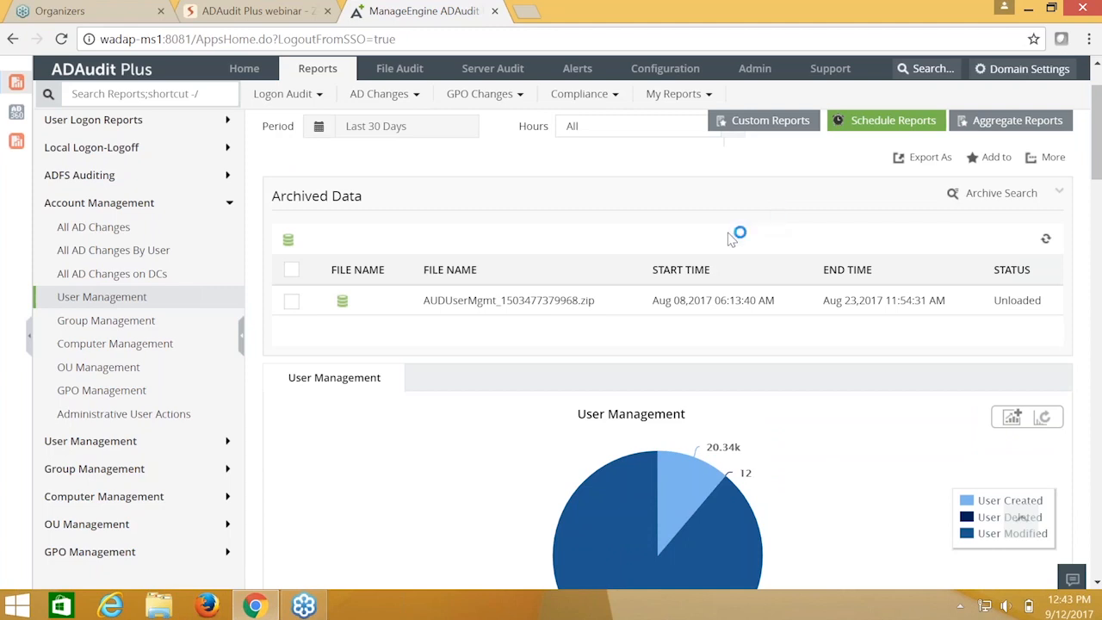
scroll(732, 236, "down", 2)
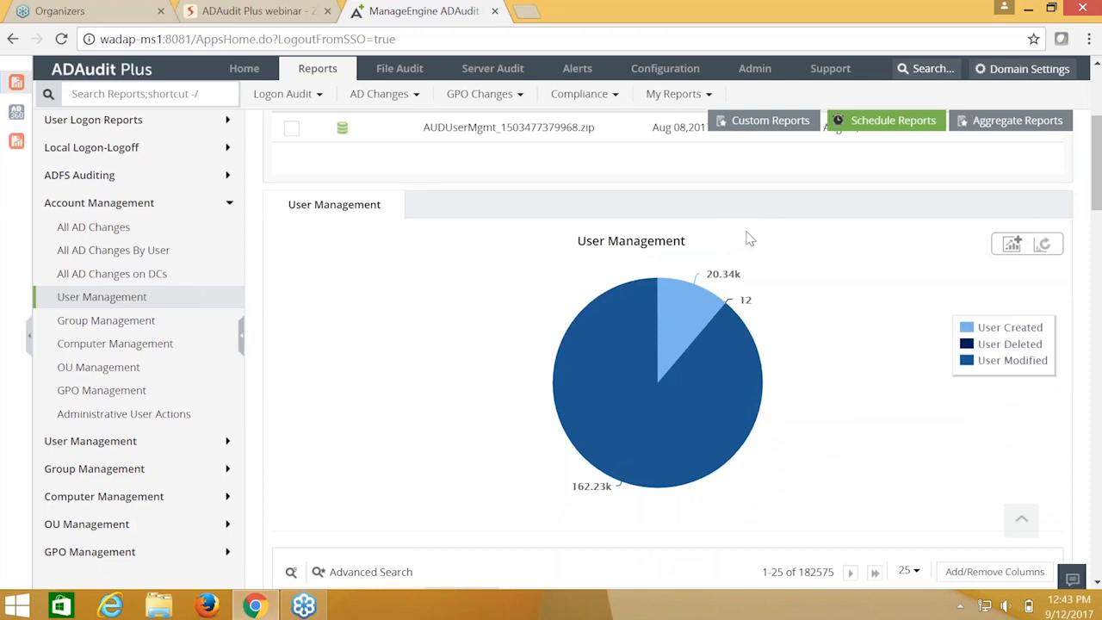
scroll(749, 243, "up", 2)
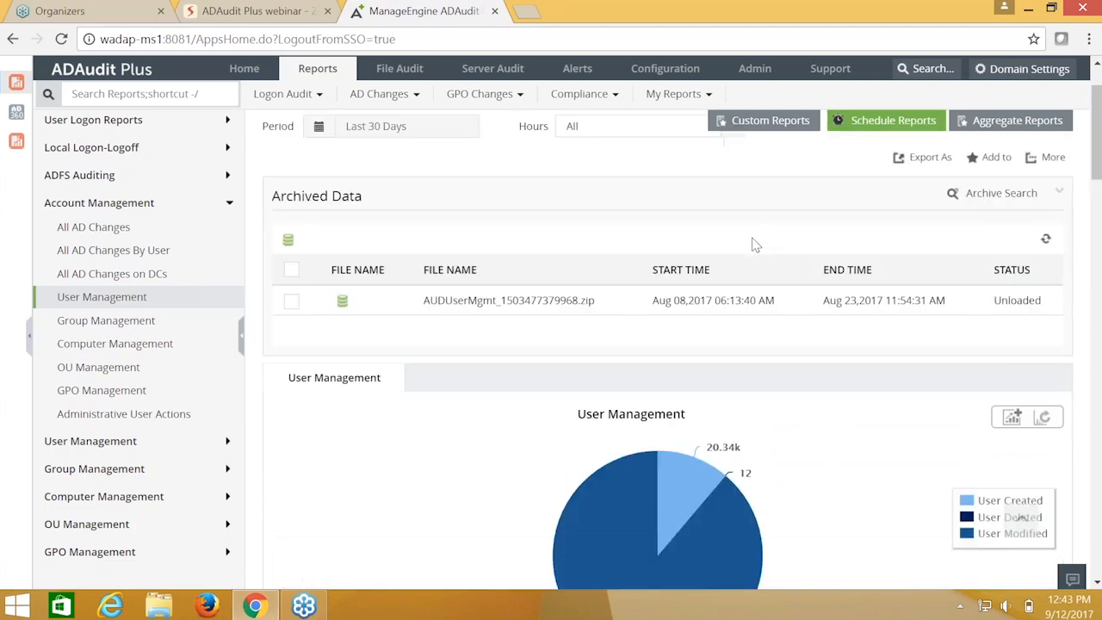